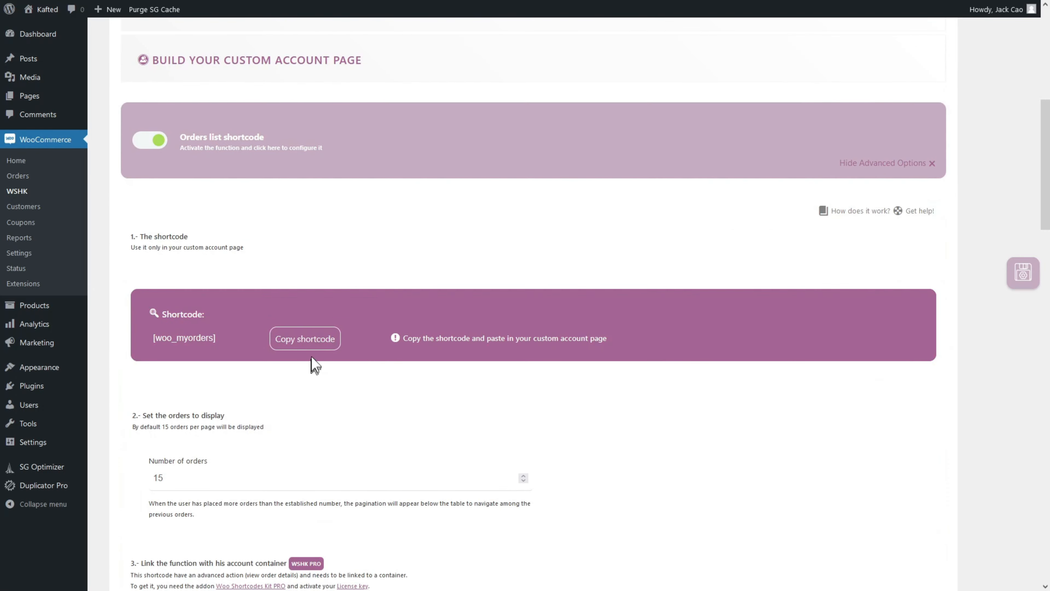
# Step: Copy the orders list shortcode [woo_myorders] and paste it into the Shortcode block of the Your Orders pane
pyautogui.click(311, 345)
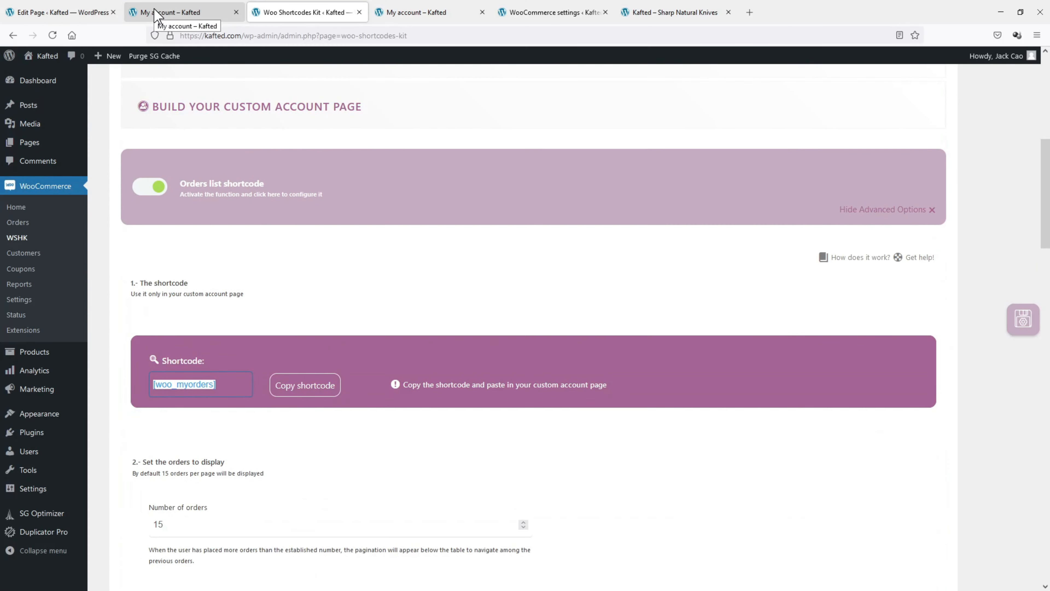
pyautogui.click(94, 19)
pyautogui.click(375, 280)
pyautogui.hotkey('ctrl', 'v')
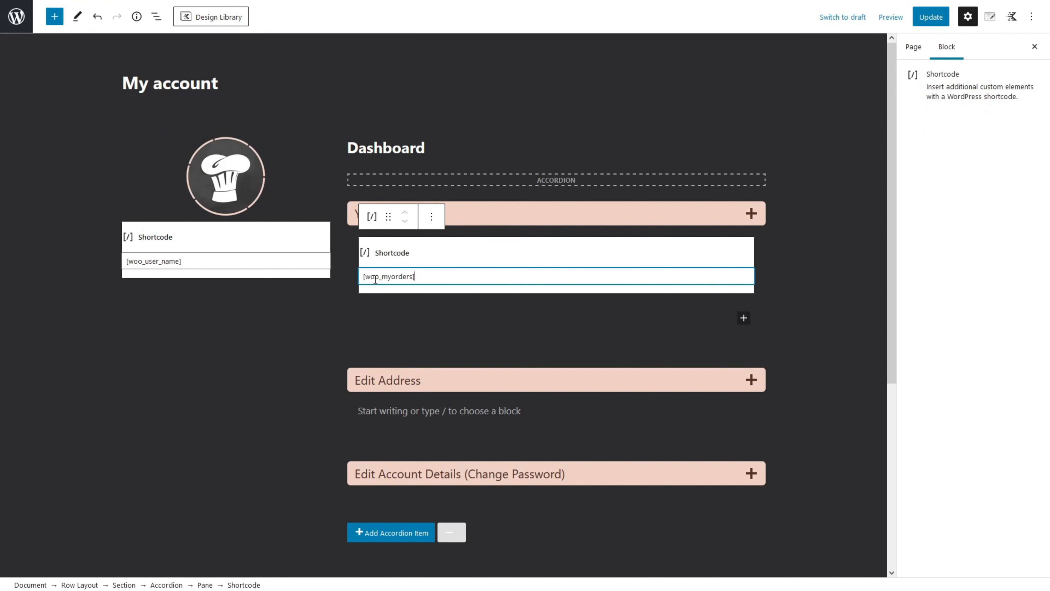
# Step: Insert a Shortcode block in the Edit Address pane and fill it with the addresses shortcode [woo_myaddress]
pyautogui.click(389, 406)
pyautogui.write('/short')
pyautogui.press('Return')
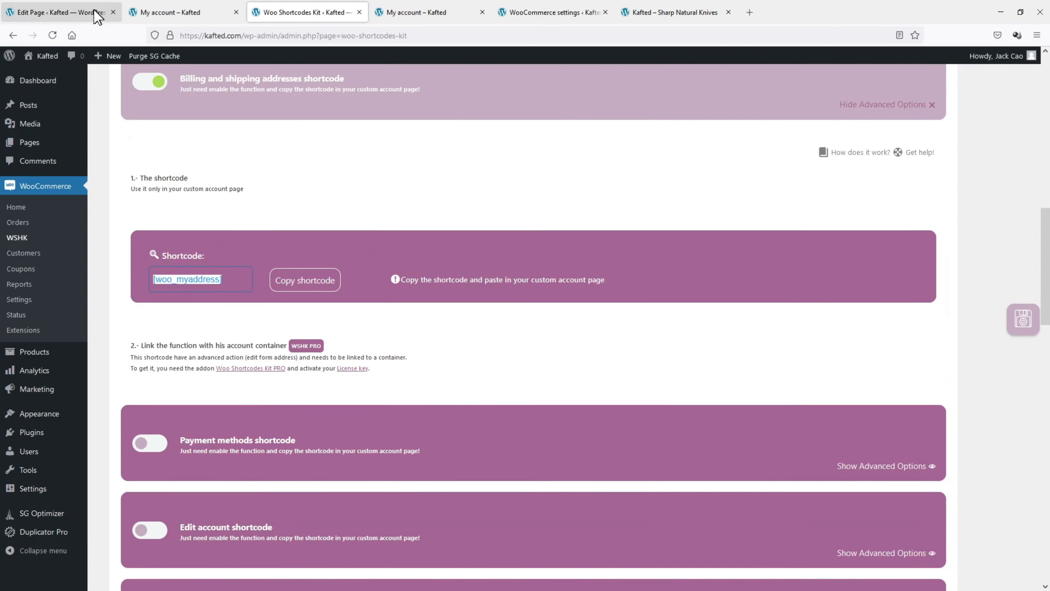
pyautogui.click(96, 13)
pyautogui.click(388, 398)
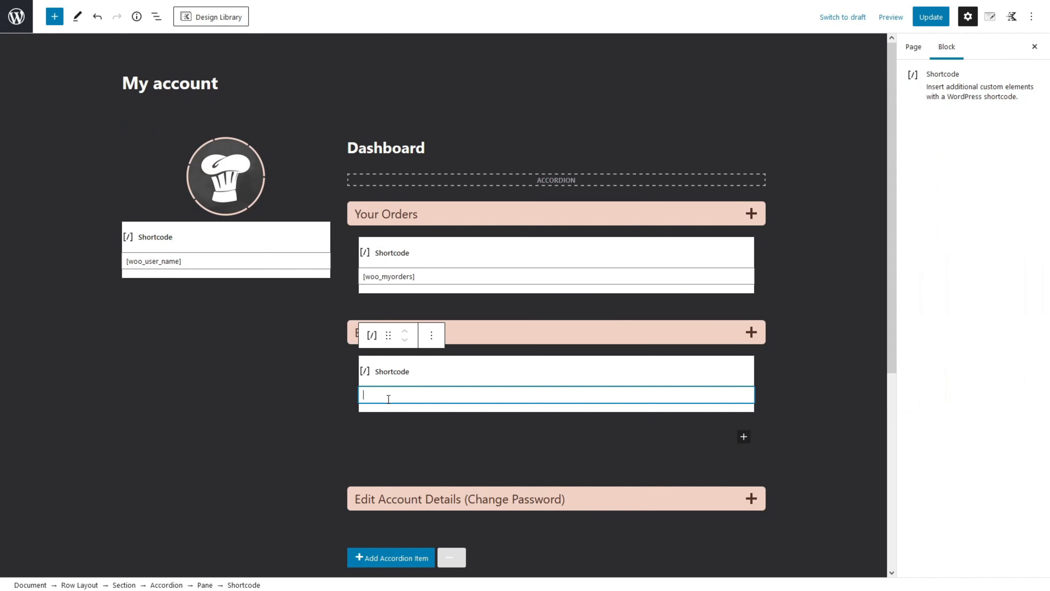
pyautogui.hotkey('ctrl', 'v')
# Step: Insert a Shortcode block in the Edit Account Details (Change Password) accordion pane
pyautogui.scroll(-4, 380, 404)
pyautogui.click(418, 356)
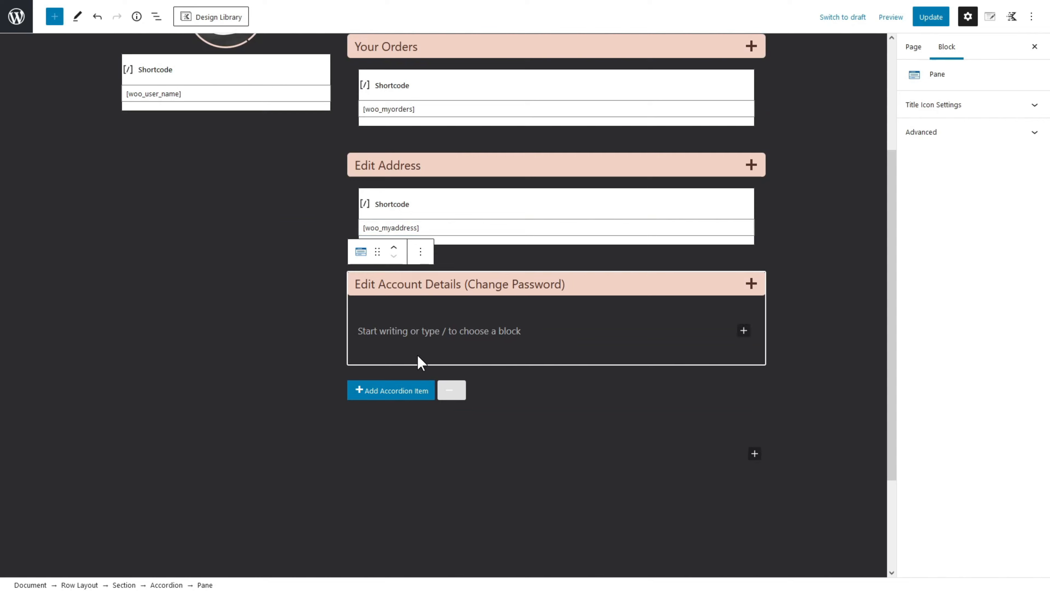
pyautogui.click(419, 335)
pyautogui.write('/short')
pyautogui.click(432, 295)
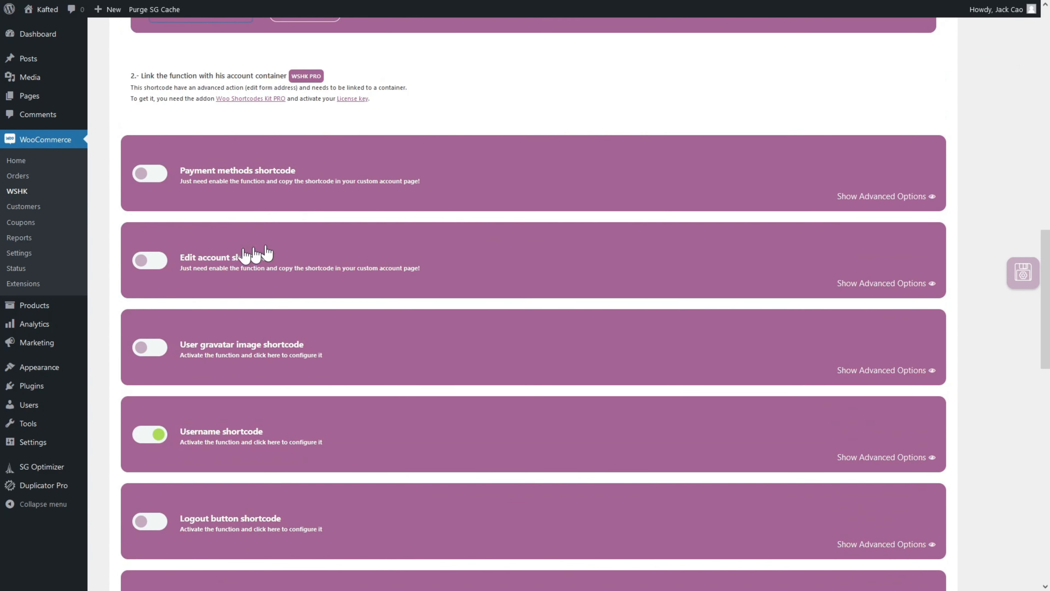
# Step: Get the Edit account shortcode, enter [woo_myedit_account] in the Edit Account Details block and update the page
pyautogui.click(264, 253)
pyautogui.scroll(-5, 248, 166)
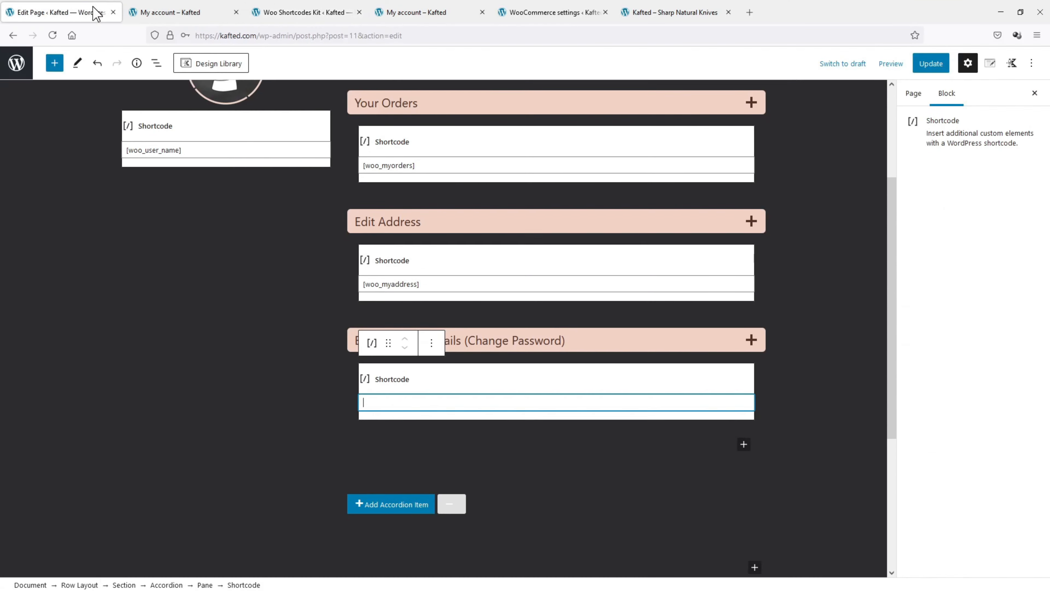
pyautogui.write('[woo_myedit_account]')
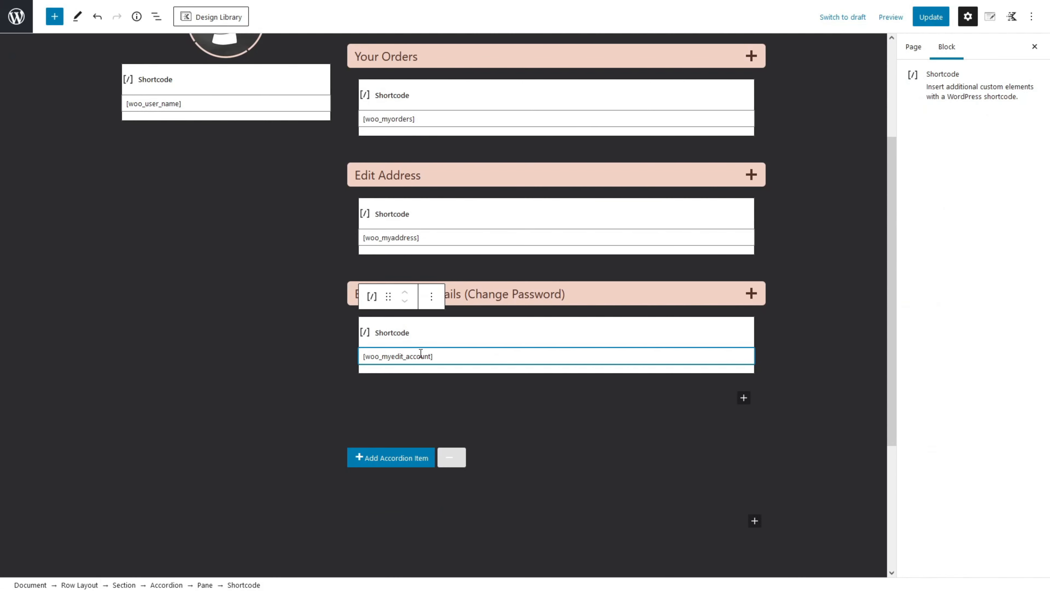
pyautogui.click(932, 17)
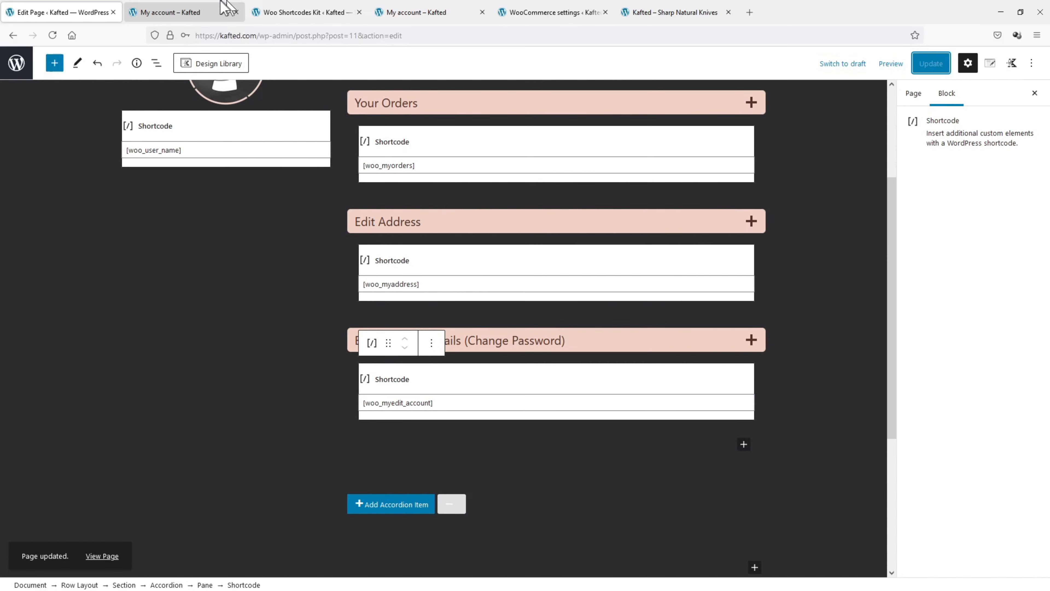
# Step: Reload the live My account page and examine the contents of the Edit Address and Edit Account Details panes
pyautogui.click(186, 12)
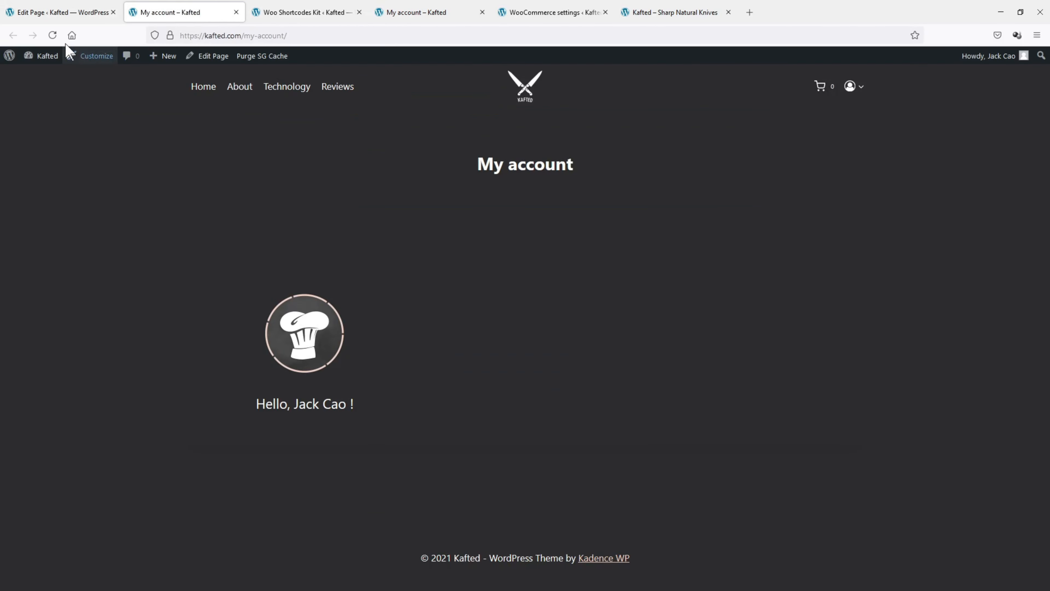
pyautogui.click(49, 36)
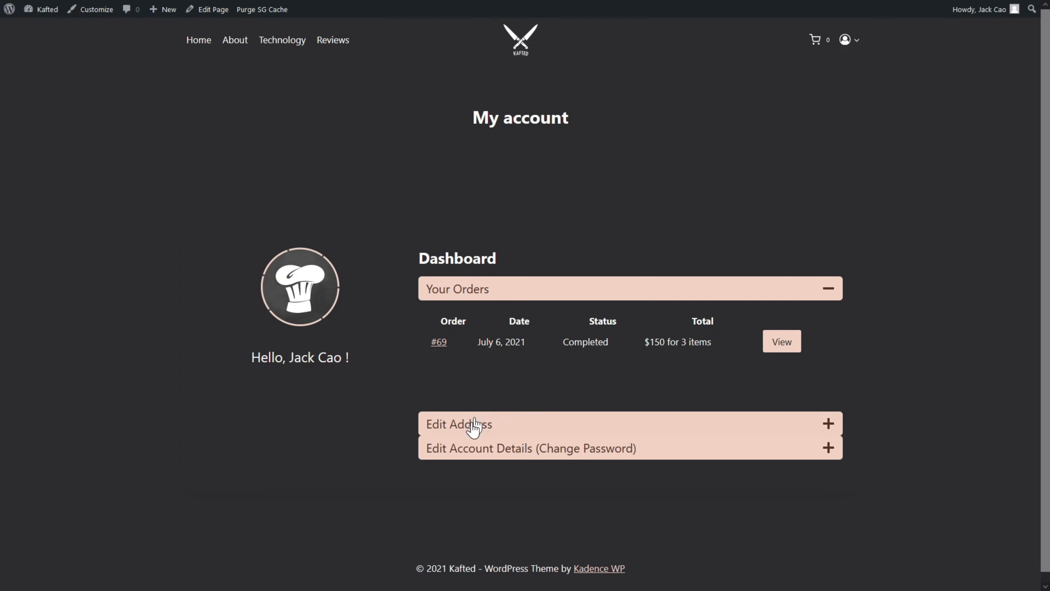
pyautogui.click(460, 430)
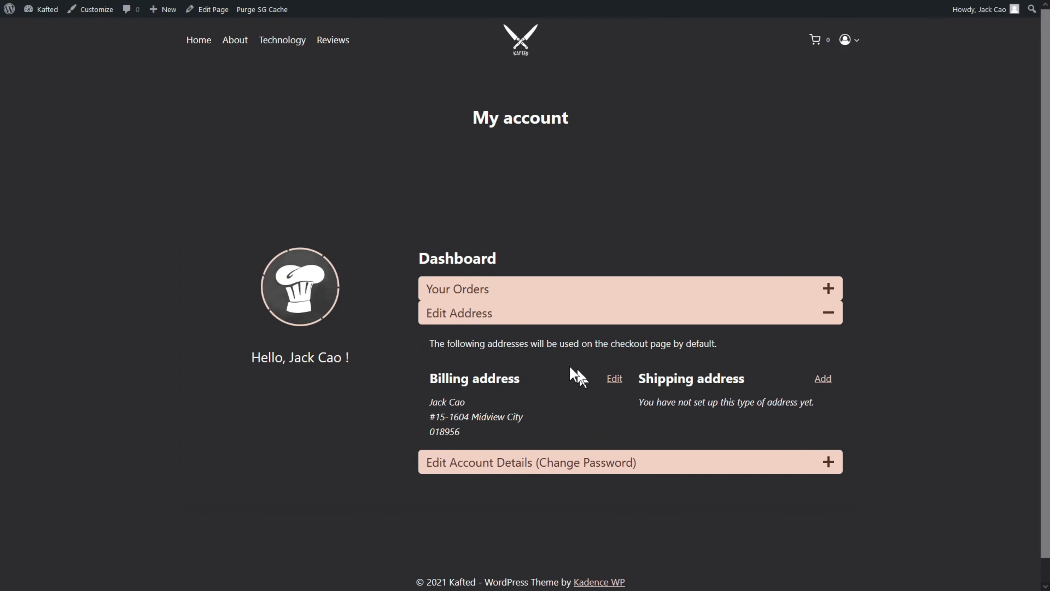
pyautogui.click(547, 474)
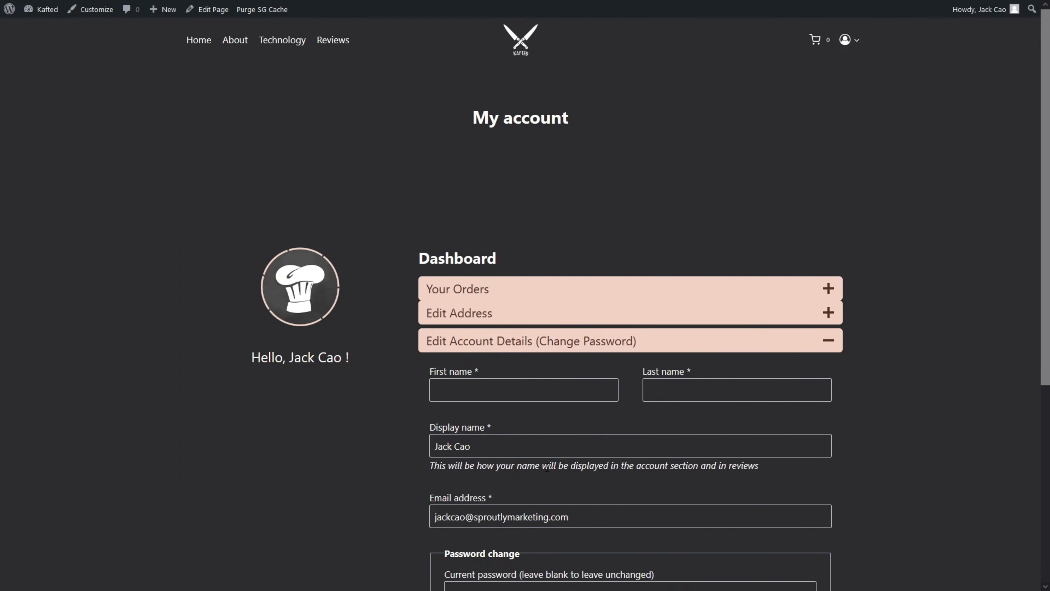
pyautogui.scroll(-3, 552, 471)
pyautogui.scroll(-3, 554, 472)
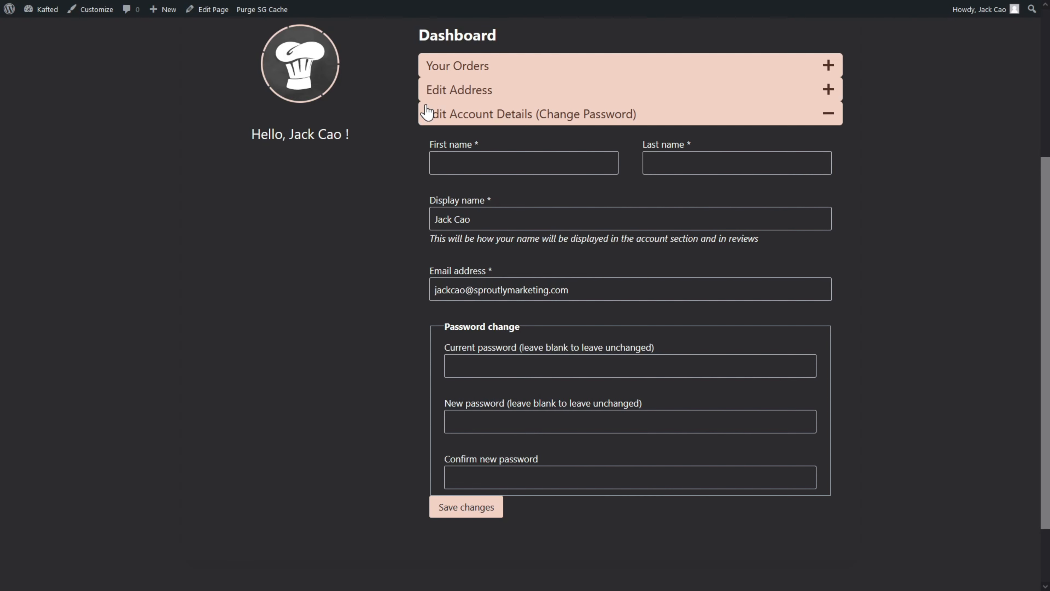
# Step: Set the accordion's pane title padding to 15 px top and bottom, update the page and reload the live account page
pyautogui.click(89, 9)
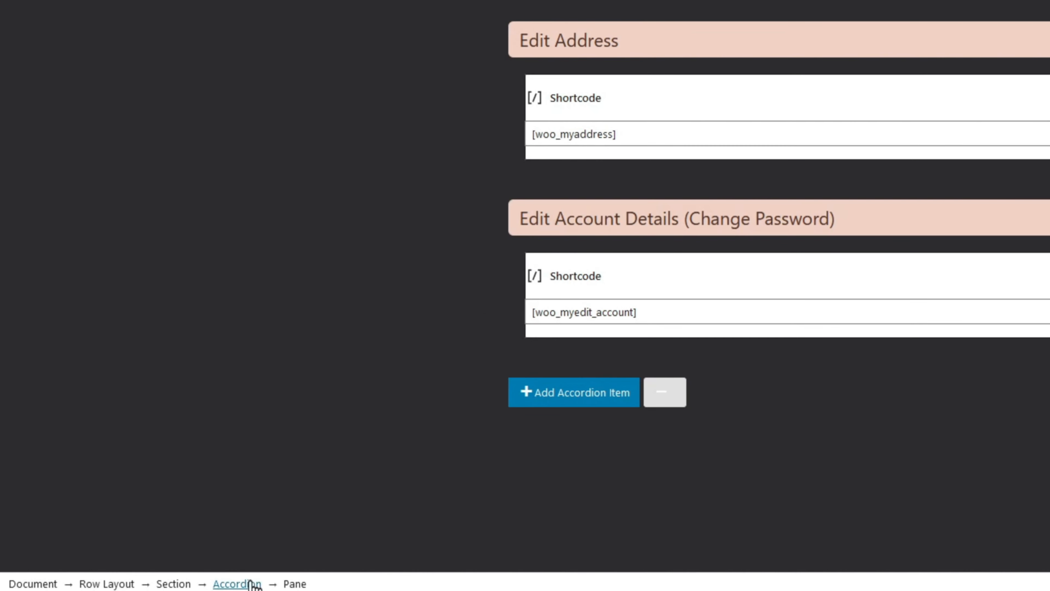
pyautogui.click(242, 584)
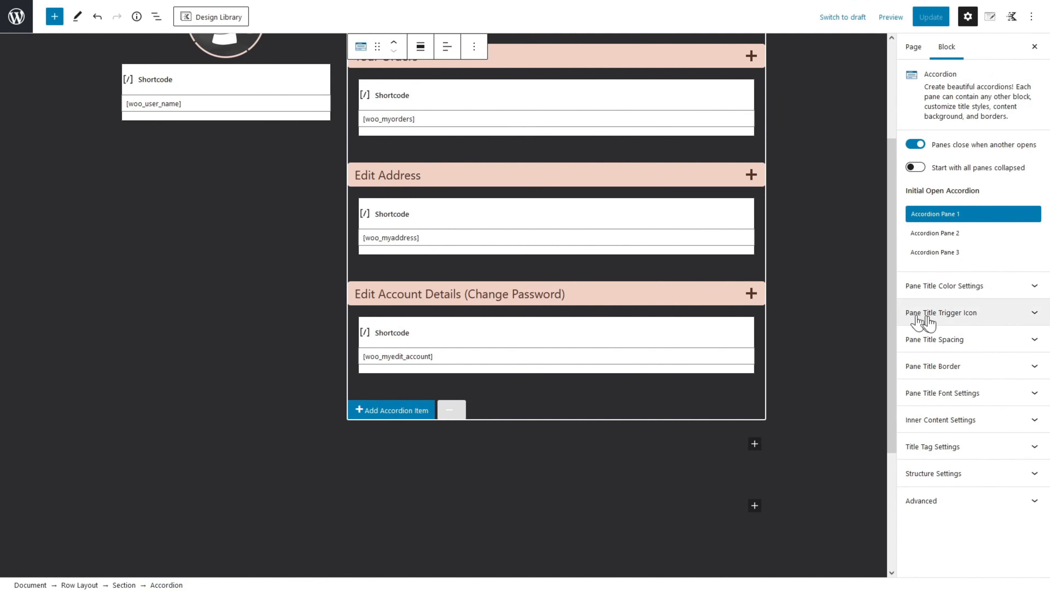
pyautogui.click(973, 343)
pyautogui.click(1010, 431)
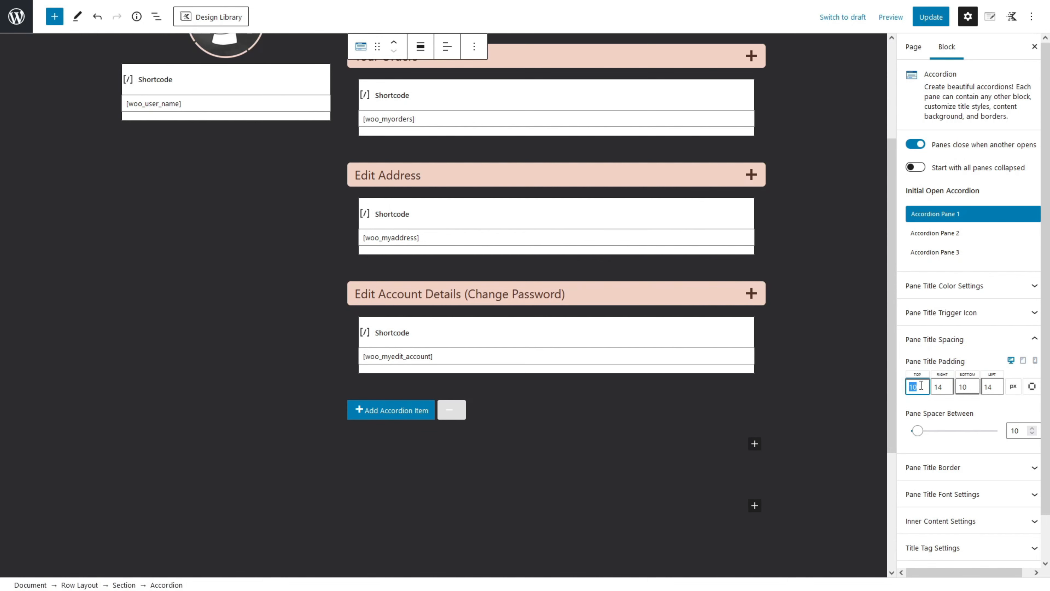
pyautogui.write('15')
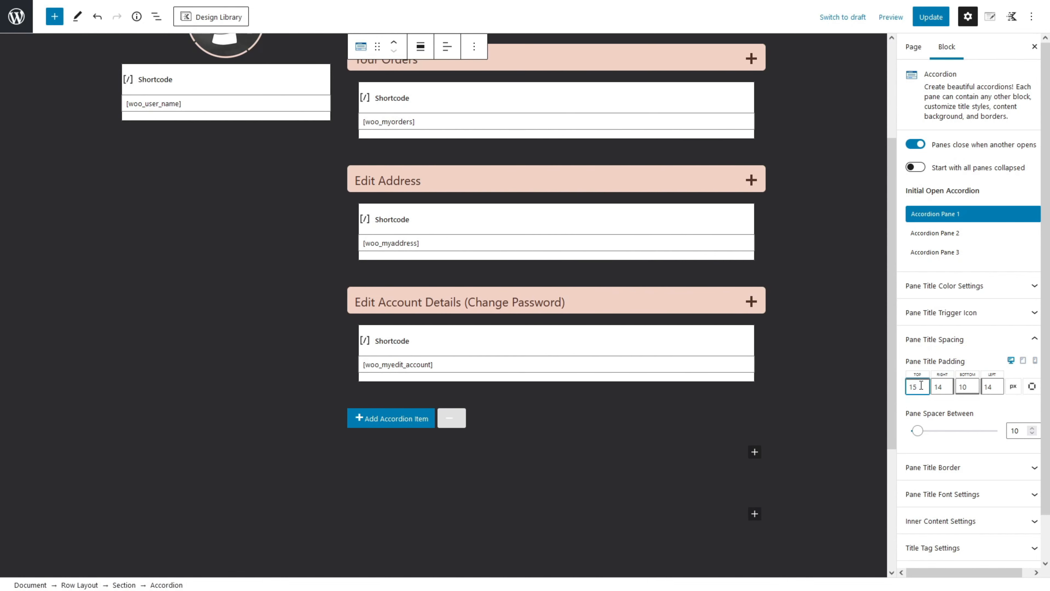
pyautogui.click(965, 389)
pyautogui.write('15')
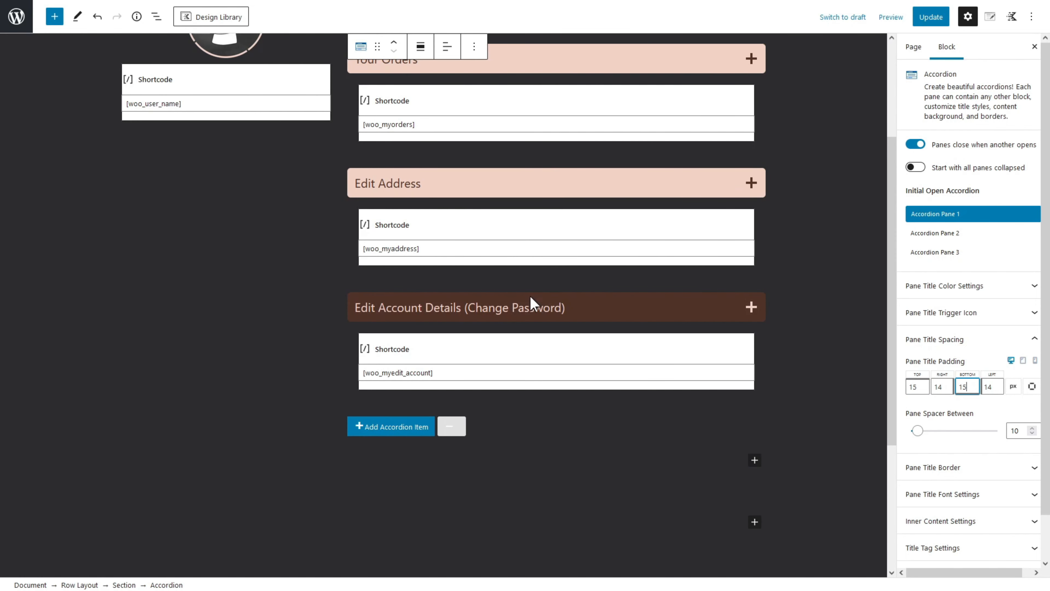
pyautogui.click(931, 17)
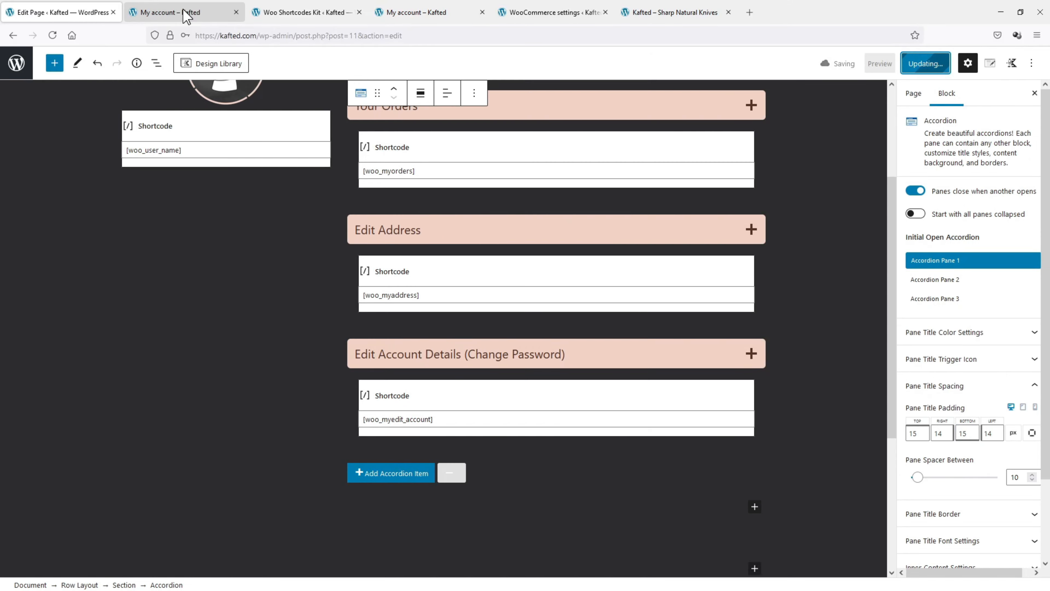
pyautogui.click(186, 17)
pyautogui.click(52, 35)
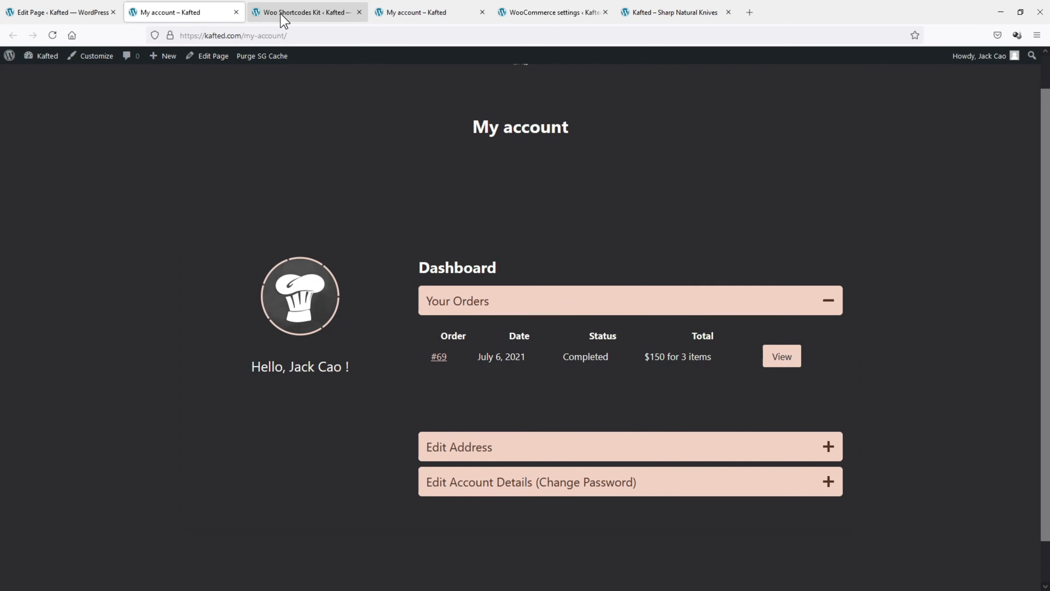
# Step: Enable the Logout button shortcode among the Woo Shortcodes Kit custom account page functions and expand its advanced options
pyautogui.click(282, 19)
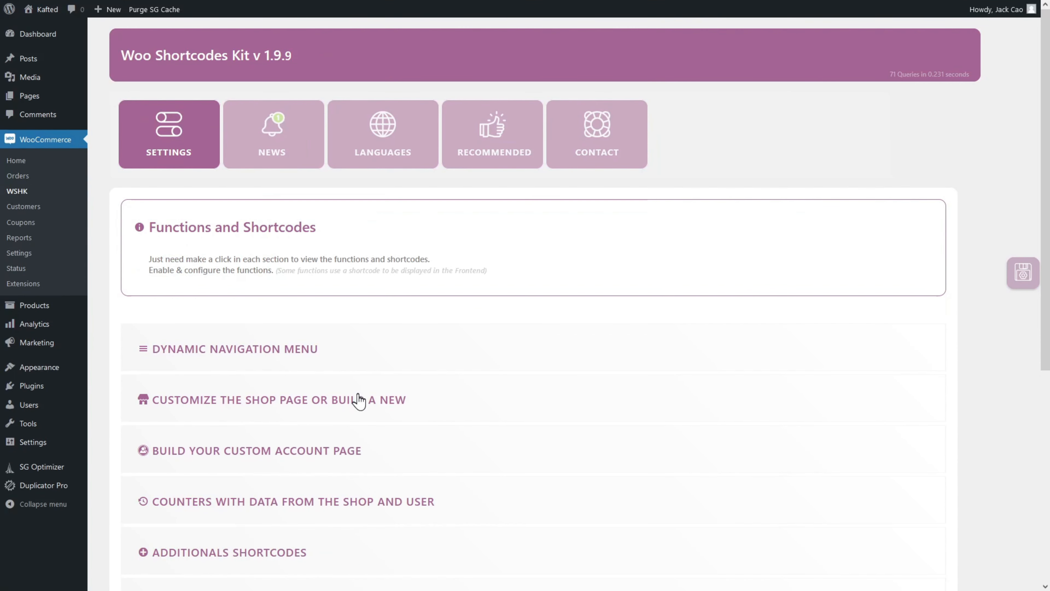
pyautogui.click(360, 444)
pyautogui.scroll(-20, 369, 376)
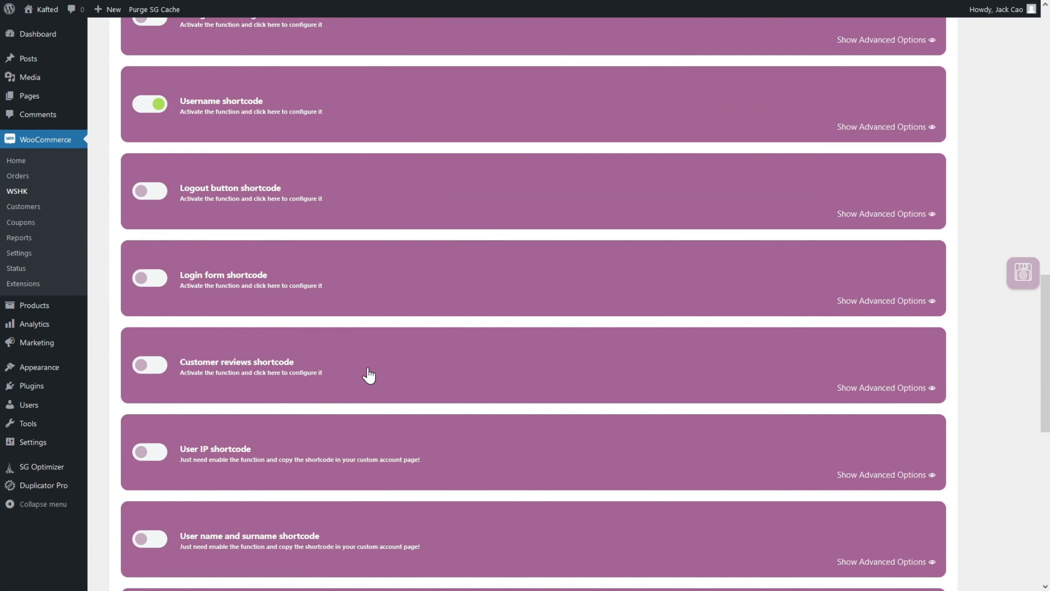
pyautogui.scroll(4, 368, 370)
pyautogui.scroll(2, 369, 376)
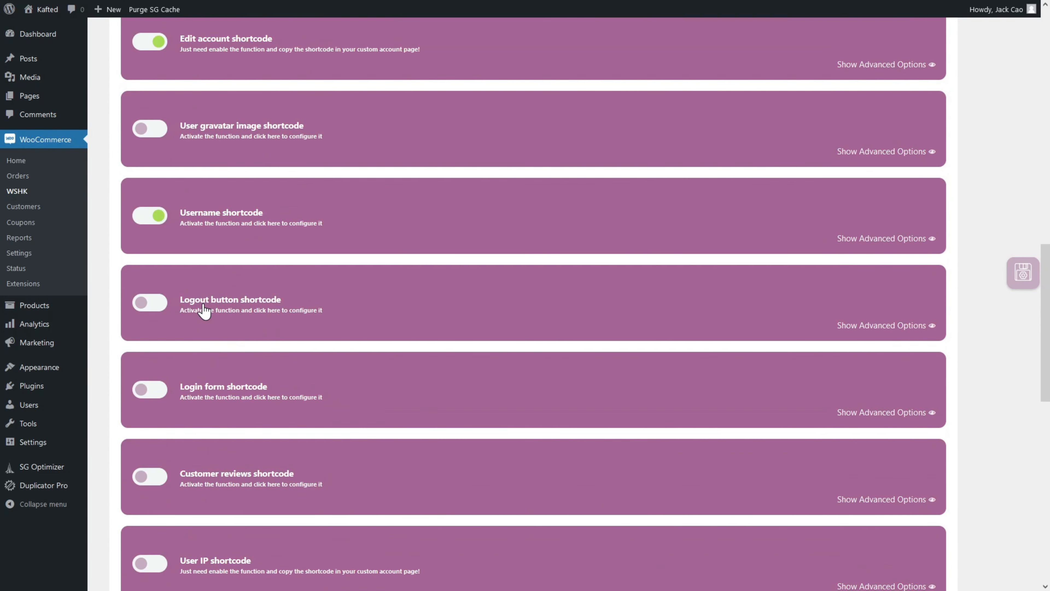
pyautogui.click(164, 306)
pyautogui.click(248, 305)
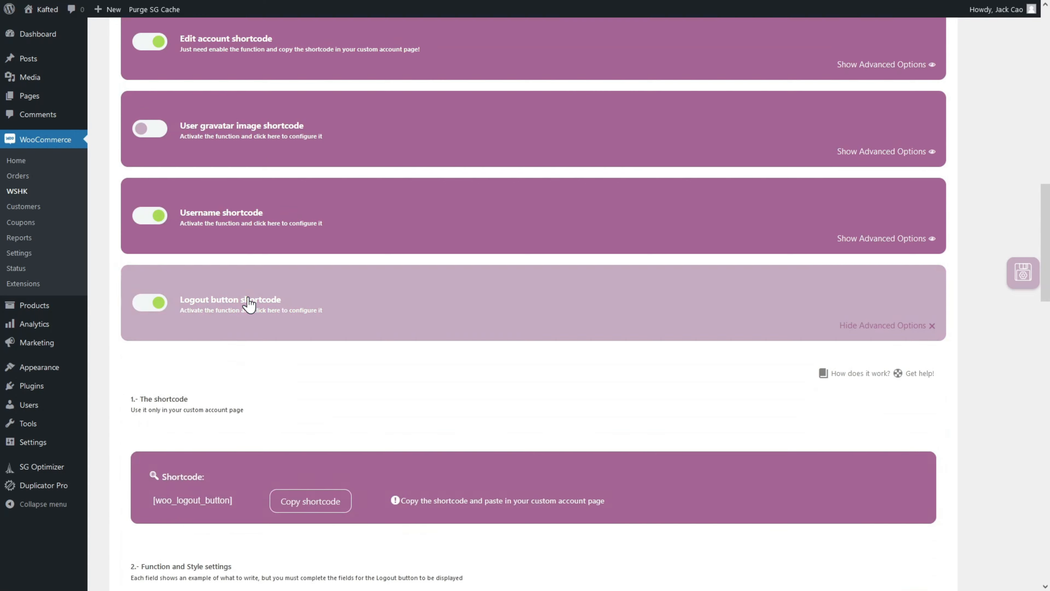
# Step: Set the logout button's text to Logout and its text alignment to Center, and save the settings
pyautogui.scroll(-8, 250, 306)
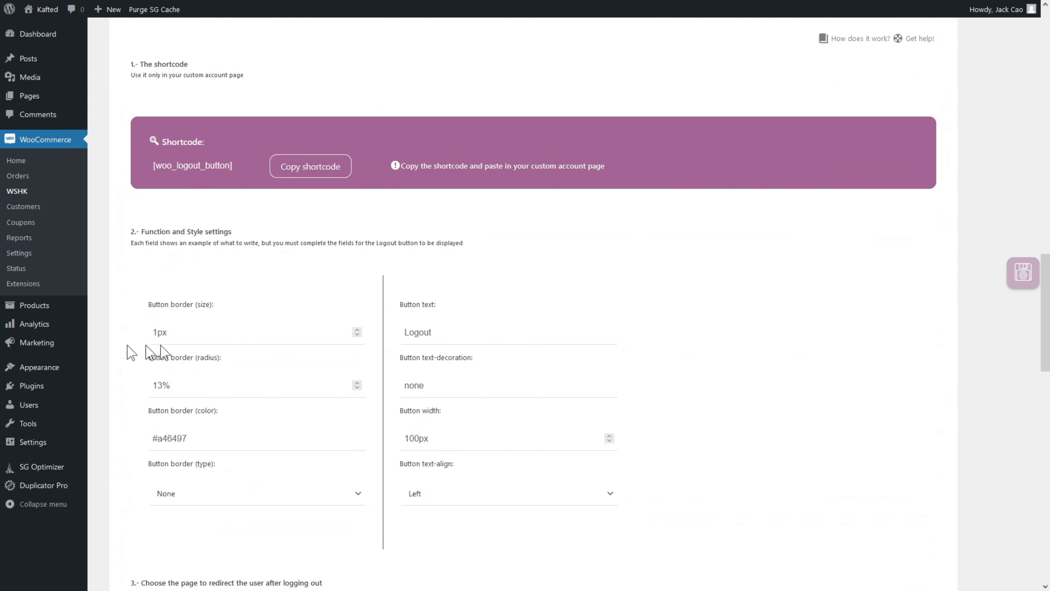
pyautogui.click(423, 333)
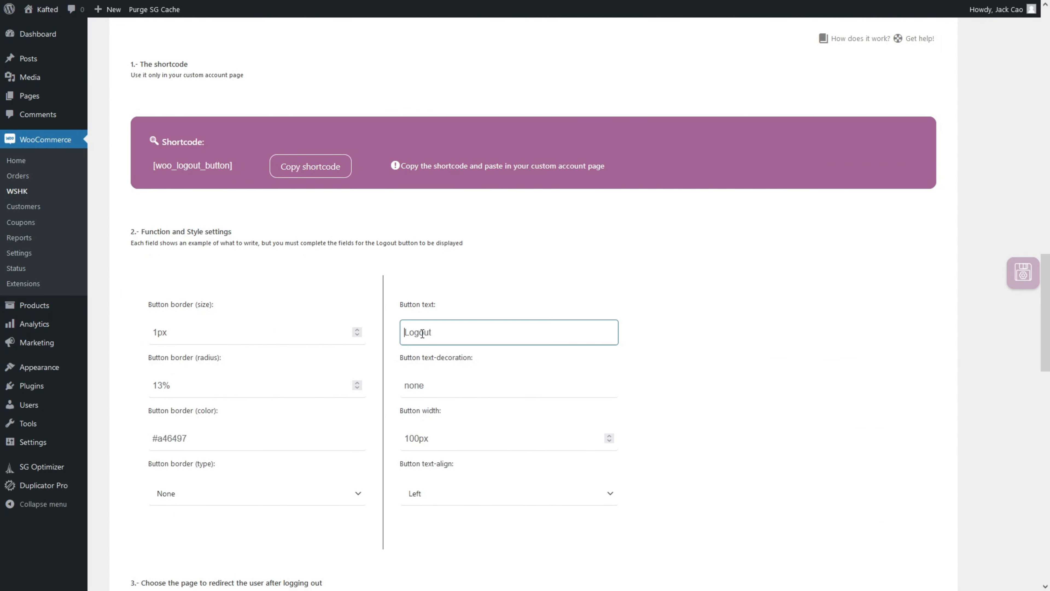
pyautogui.click(440, 499)
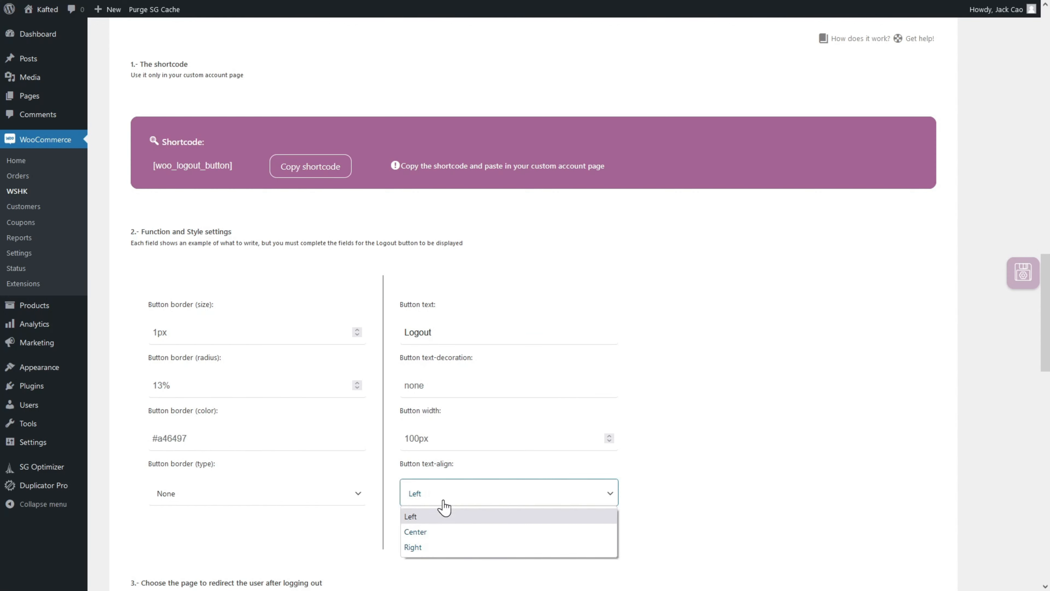
pyautogui.click(435, 538)
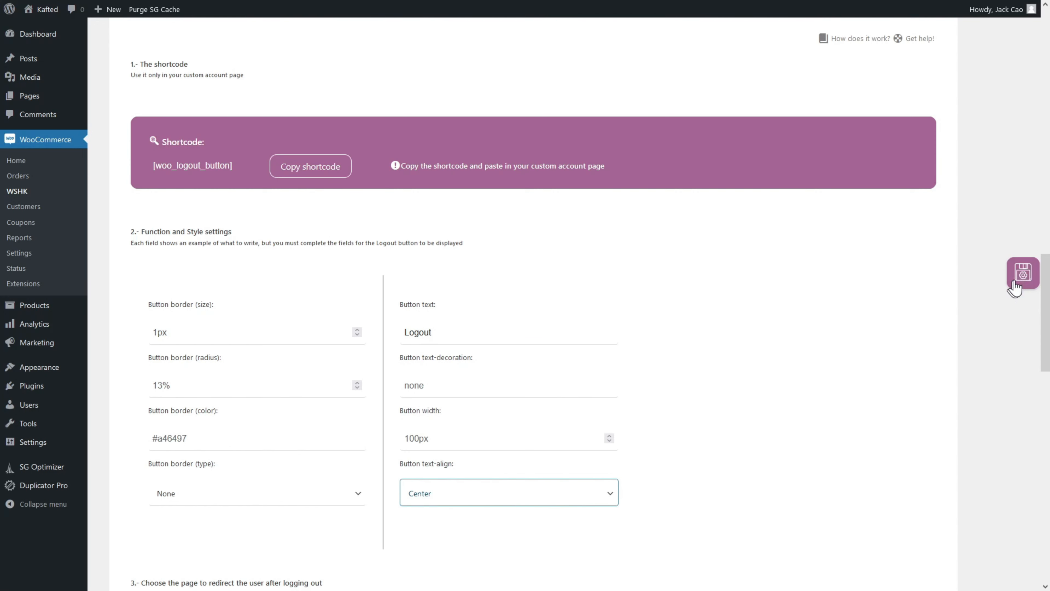
# Step: Reopen the Logout button shortcode options in the custom account page section and copy [woo_logout_button]
pyautogui.click(483, 445)
pyautogui.scroll(-15, 483, 445)
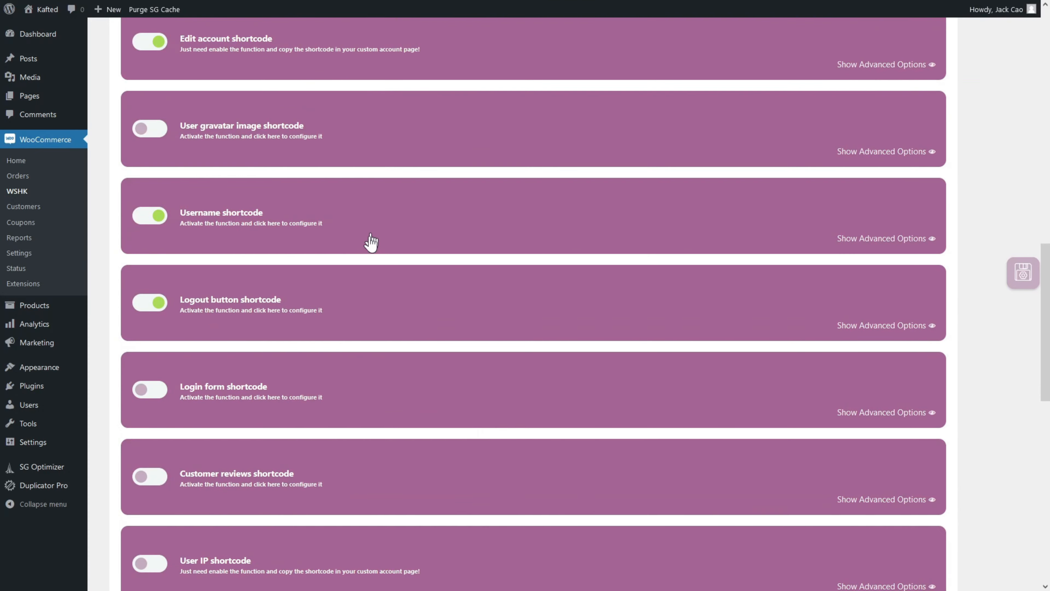
pyautogui.click(355, 292)
pyautogui.scroll(-4, 331, 286)
pyautogui.click(310, 278)
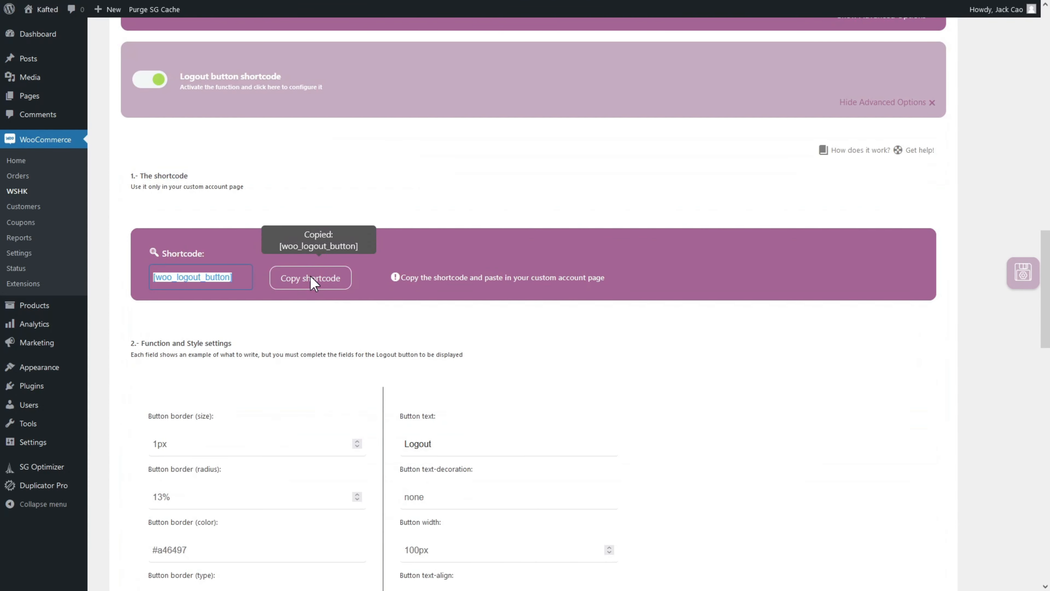
# Step: Add a Shortcode block containing [woo_logout_button] below the username shortcode on the My account page and update the page
pyautogui.click(33, 8)
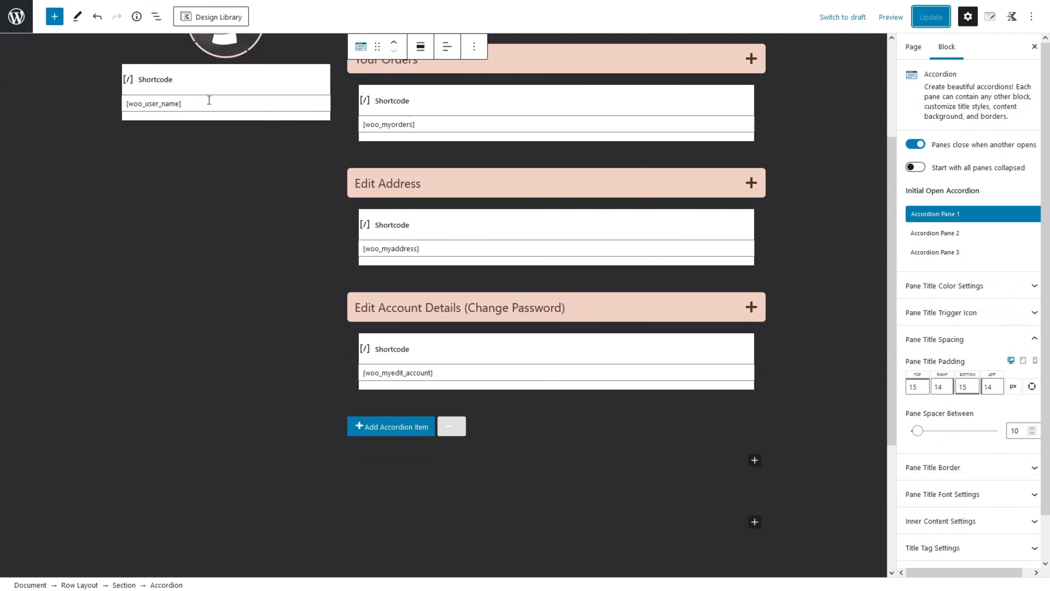
pyautogui.click(194, 135)
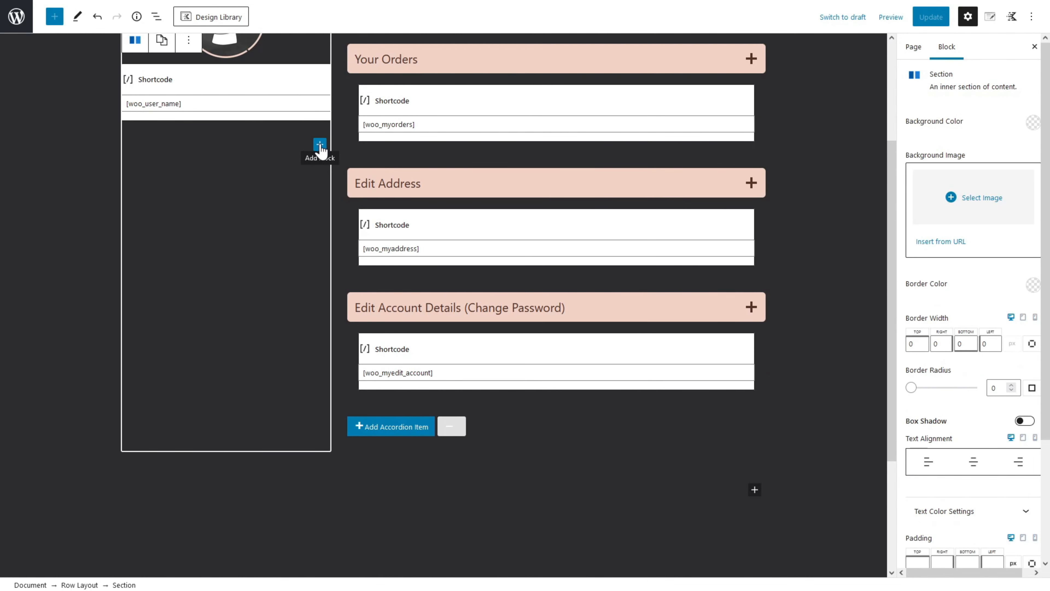
pyautogui.click(320, 145)
pyautogui.click(400, 237)
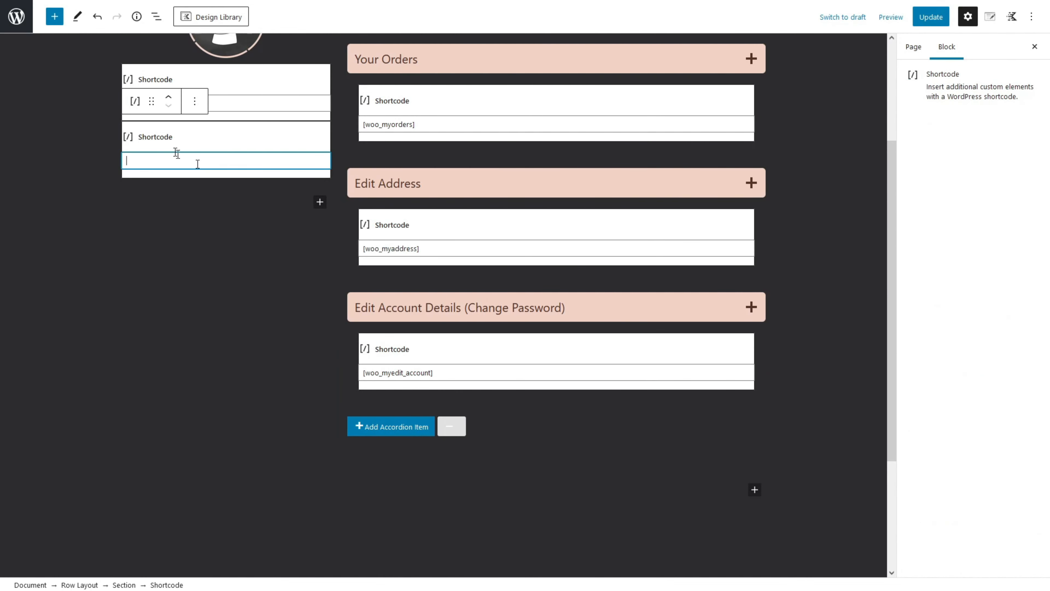
pyautogui.rightClick(166, 160)
pyautogui.click(187, 202)
pyautogui.click(931, 18)
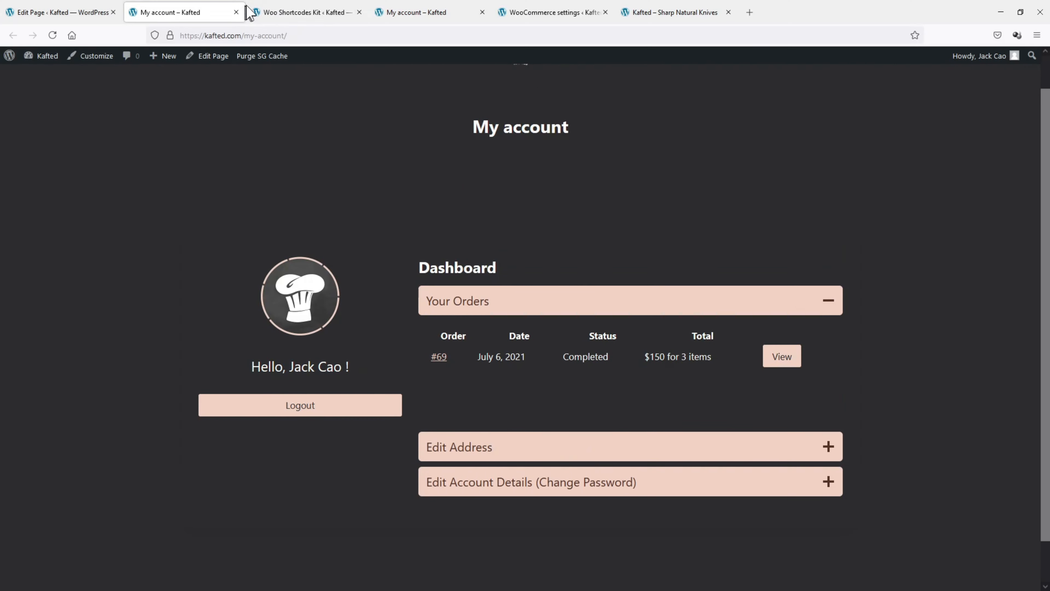
# Step: Set the logout button's width to 100 in the Woo Shortcodes Kit style settings and save the settings
pyautogui.click(250, 12)
pyautogui.scroll(-2, 399, 253)
pyautogui.click(421, 327)
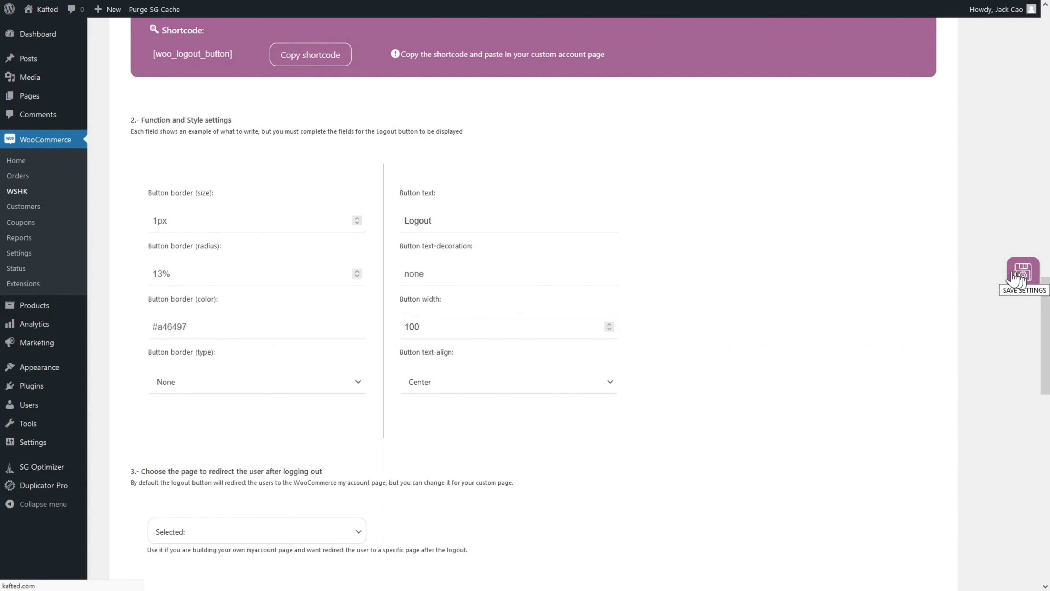
# Step: Reload the live My account page to check the logout button's width
pyautogui.moveTo(231, 6)
pyautogui.click(194, 12)
pyautogui.click(52, 35)
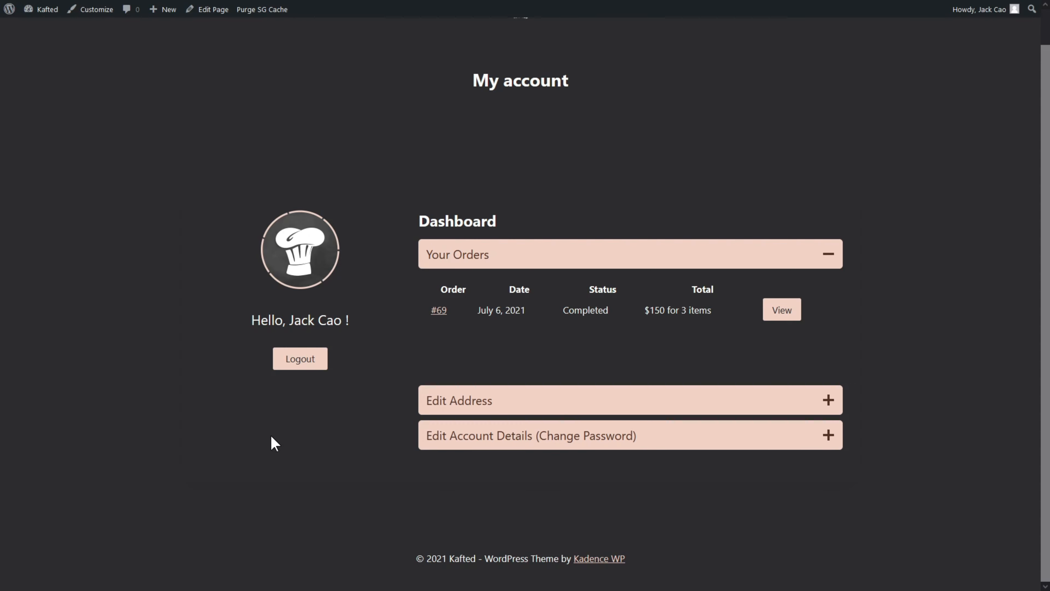
# Step: Insert a single-column Row Layout block below the accordion in the My account page's dashboard section
pyautogui.moveTo(21, 6)
pyautogui.click(53, 13)
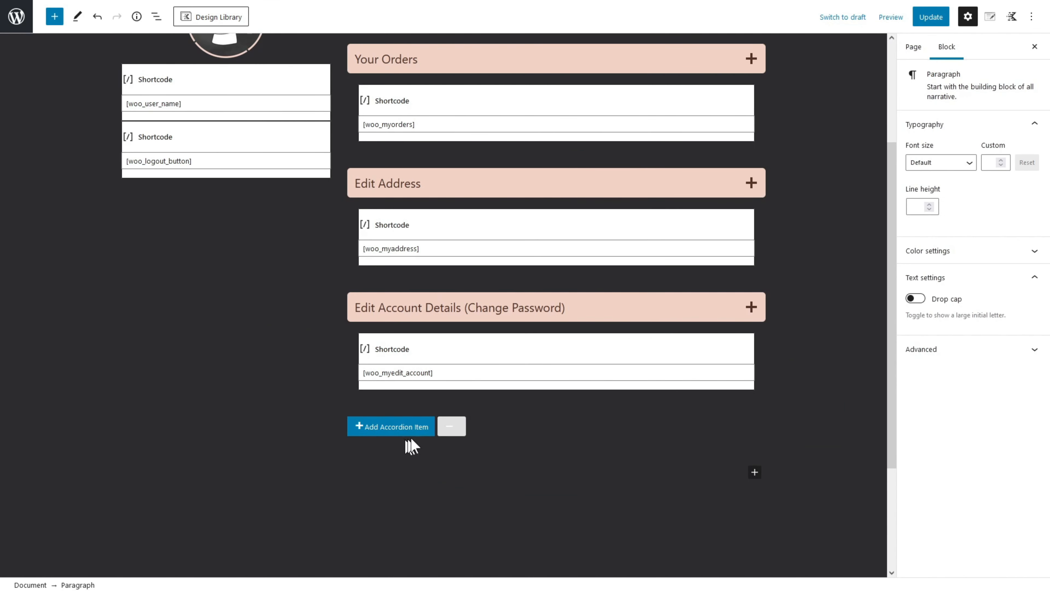
pyautogui.click(544, 414)
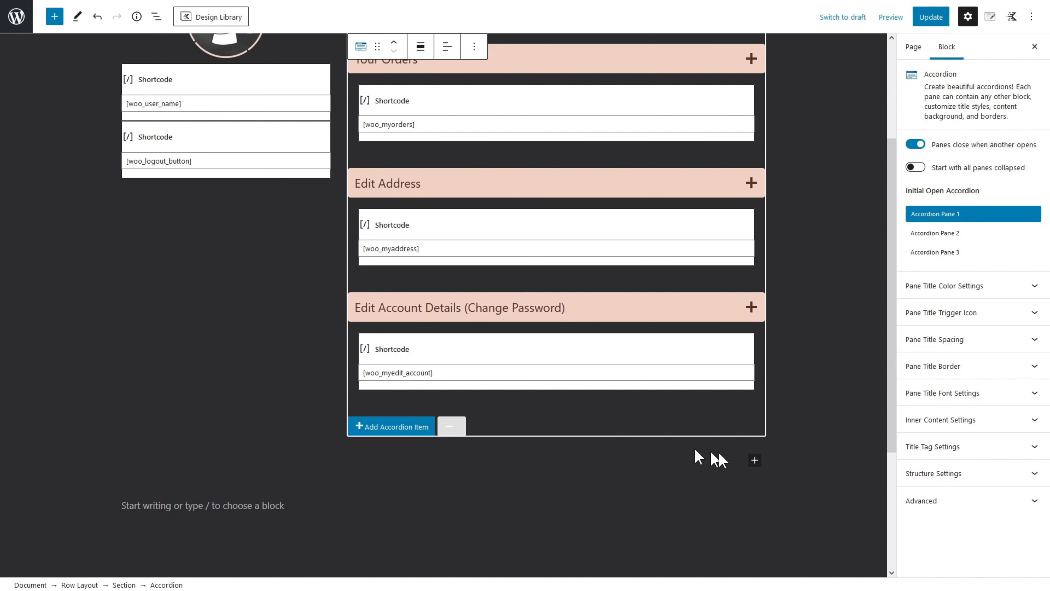
pyautogui.click(755, 462)
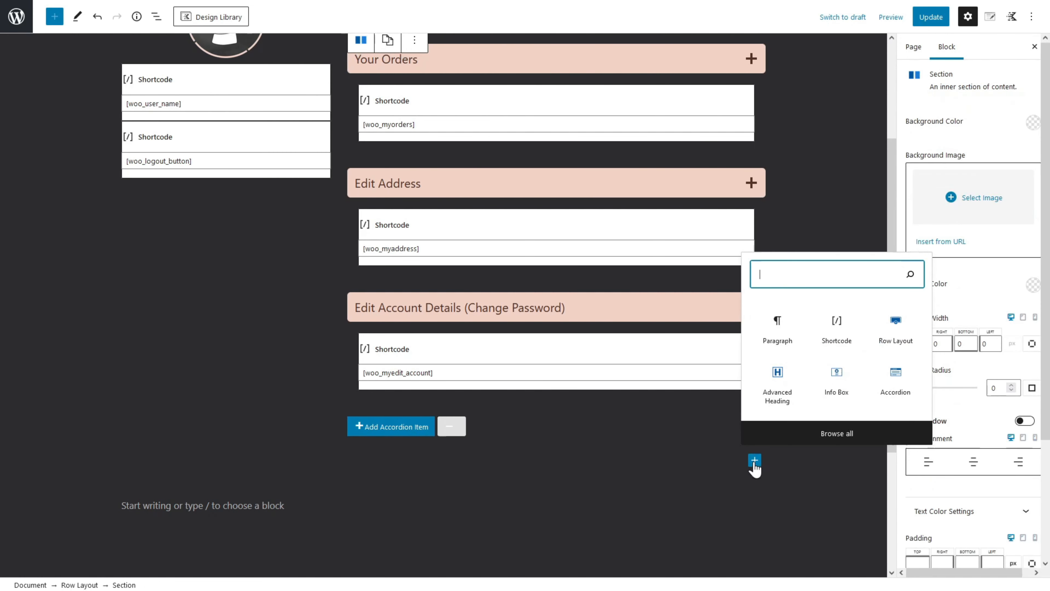
pyautogui.click(905, 331)
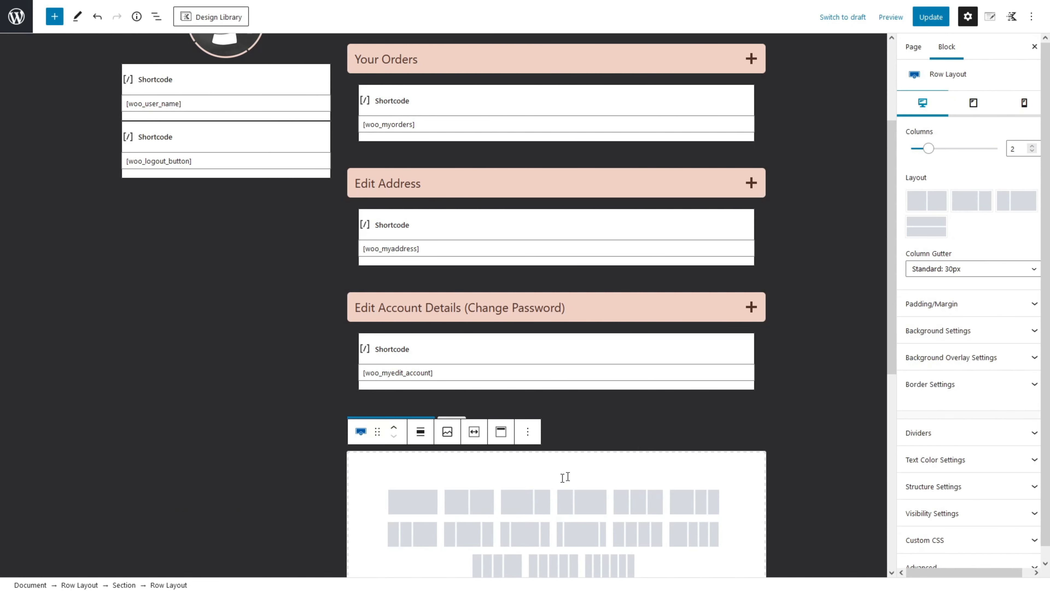
pyautogui.click(425, 508)
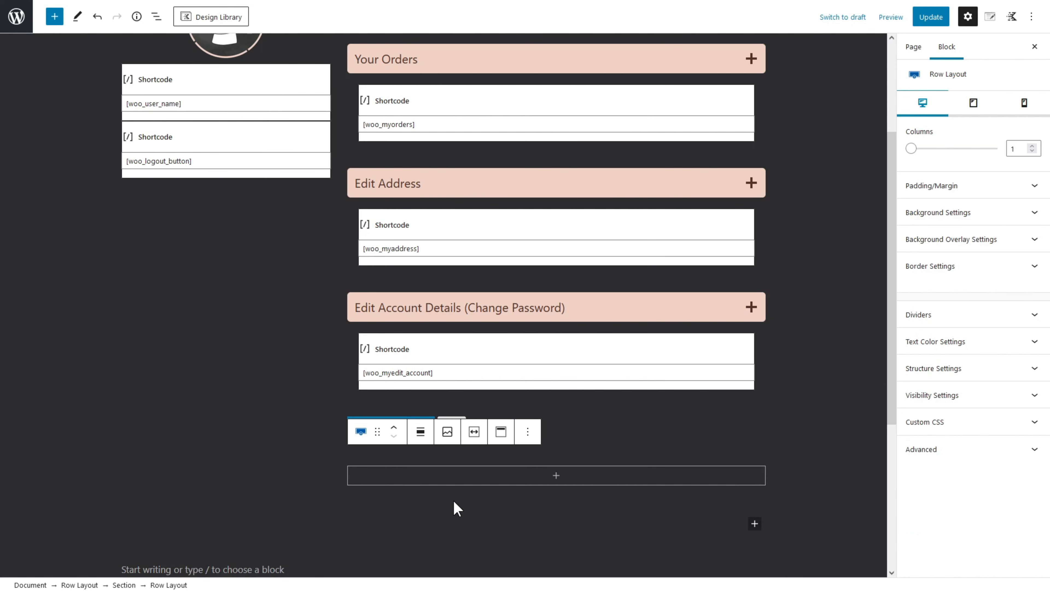
# Step: Give the new row a border in the light pink accent colour, with a linked width of 1 px and a radius of 5
pyautogui.click(1002, 268)
pyautogui.click(1033, 294)
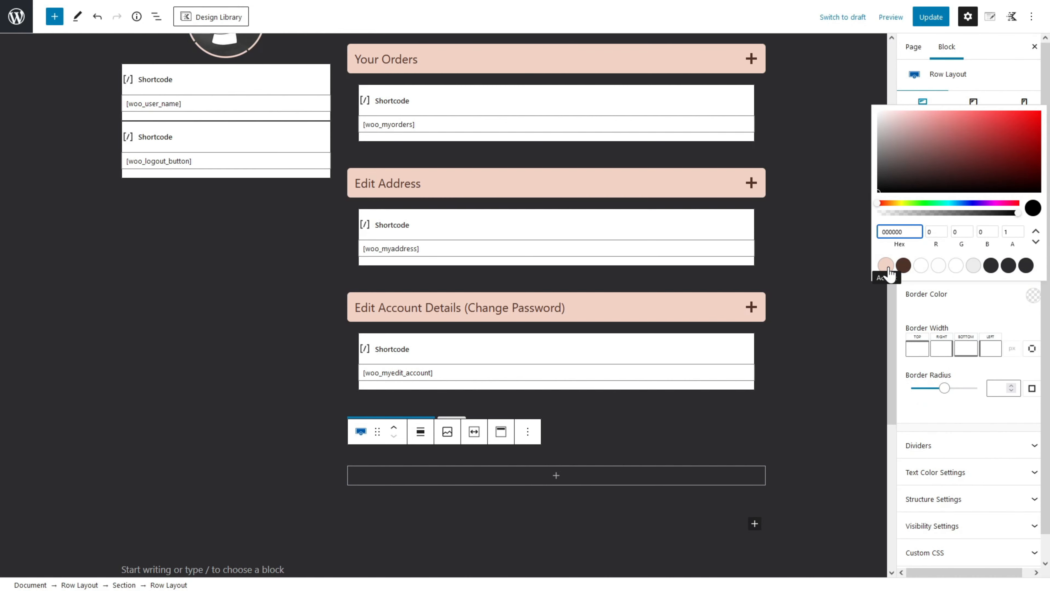
pyautogui.click(887, 268)
pyautogui.click(951, 296)
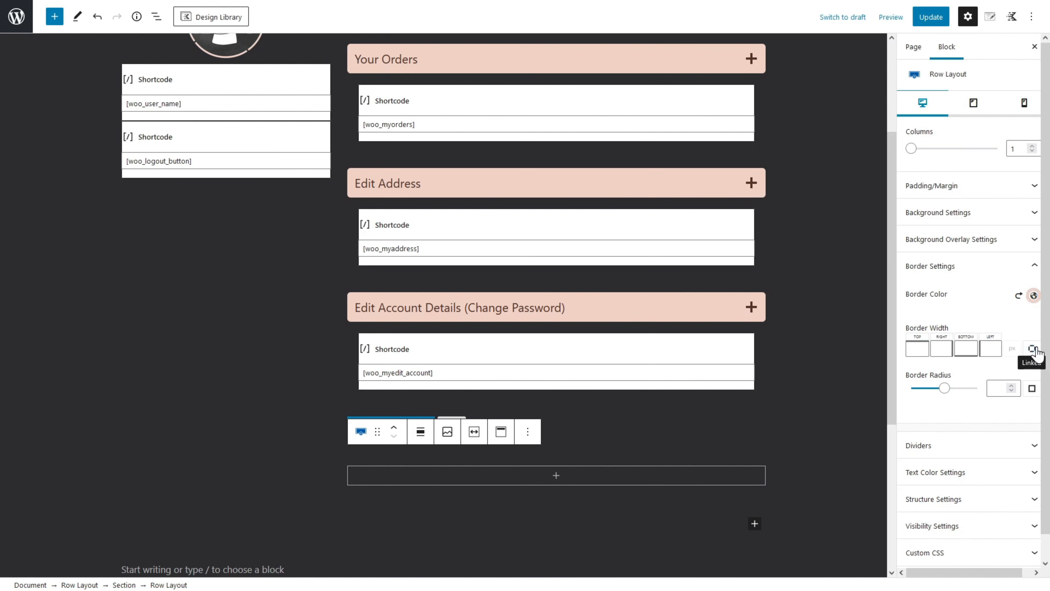
pyautogui.click(1033, 349)
pyautogui.click(981, 344)
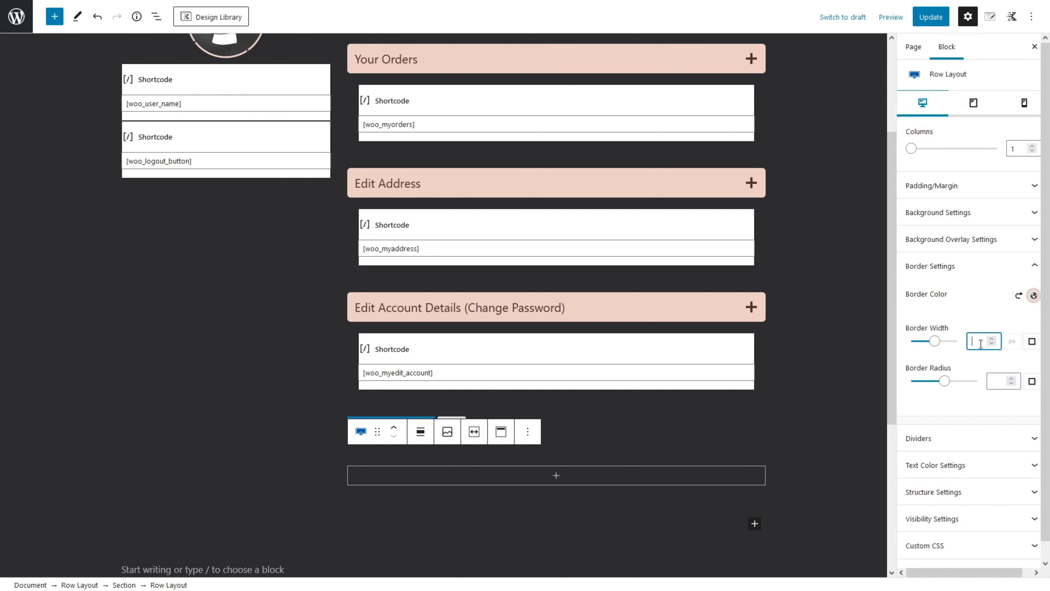
pyautogui.write('1')
pyautogui.click(994, 383)
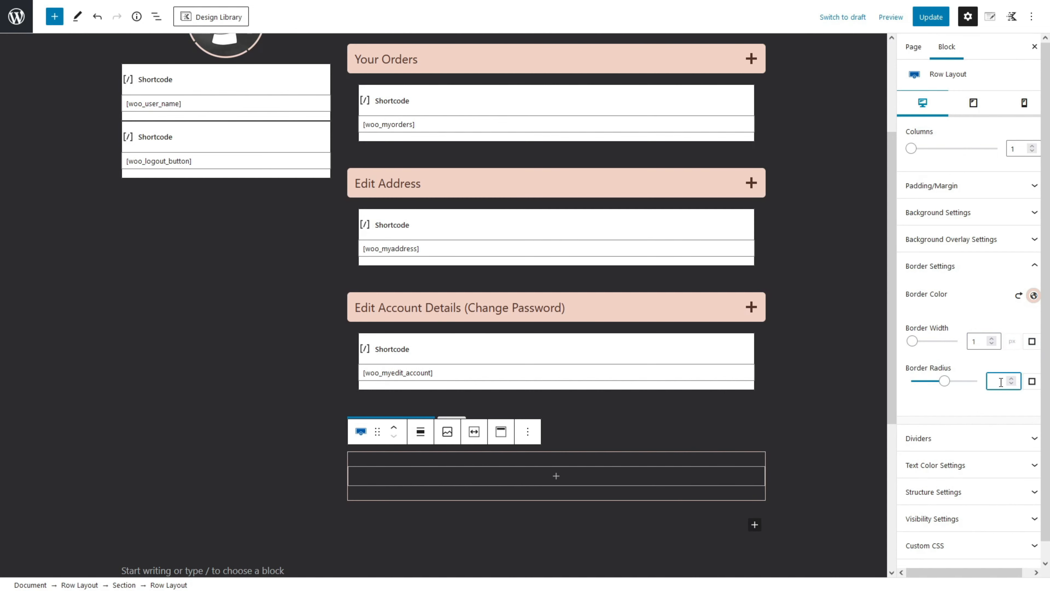
pyautogui.write('5')
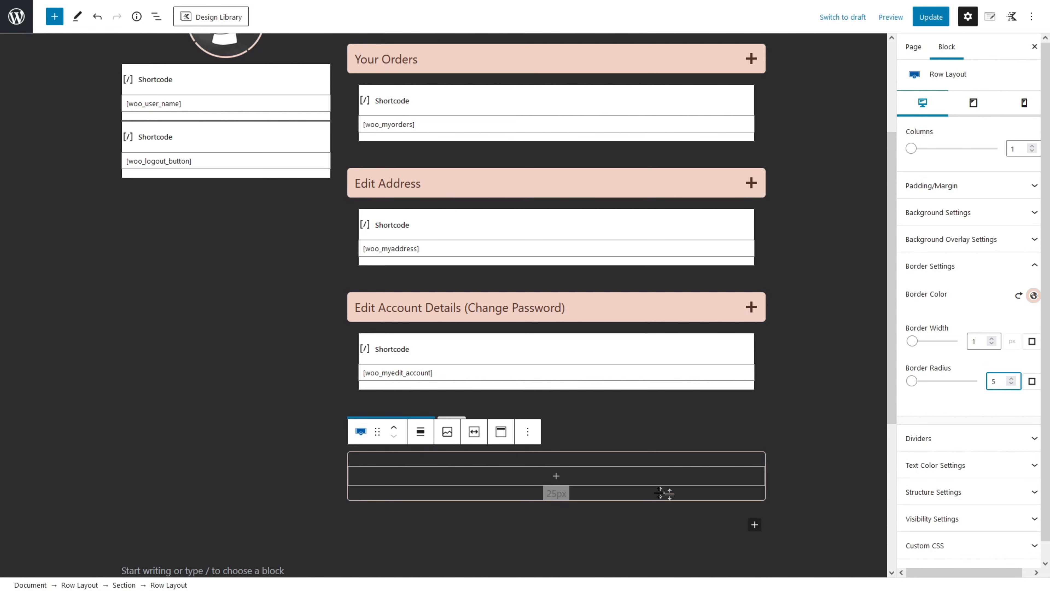
# Step: Insert a WooCommerce Best Selling Products block into the bordered row
pyautogui.click(556, 477)
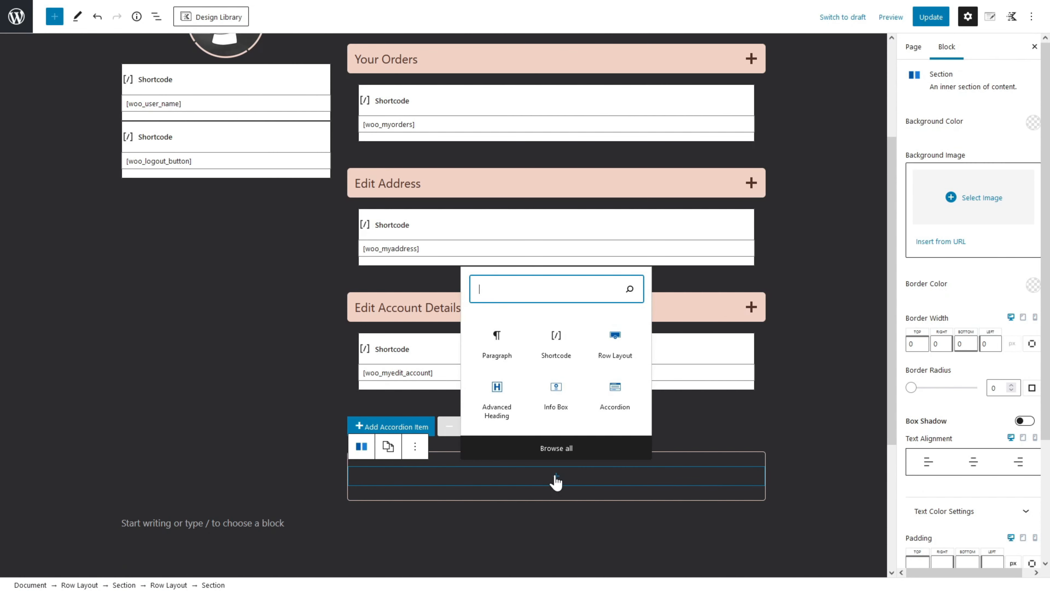
pyautogui.click(557, 448)
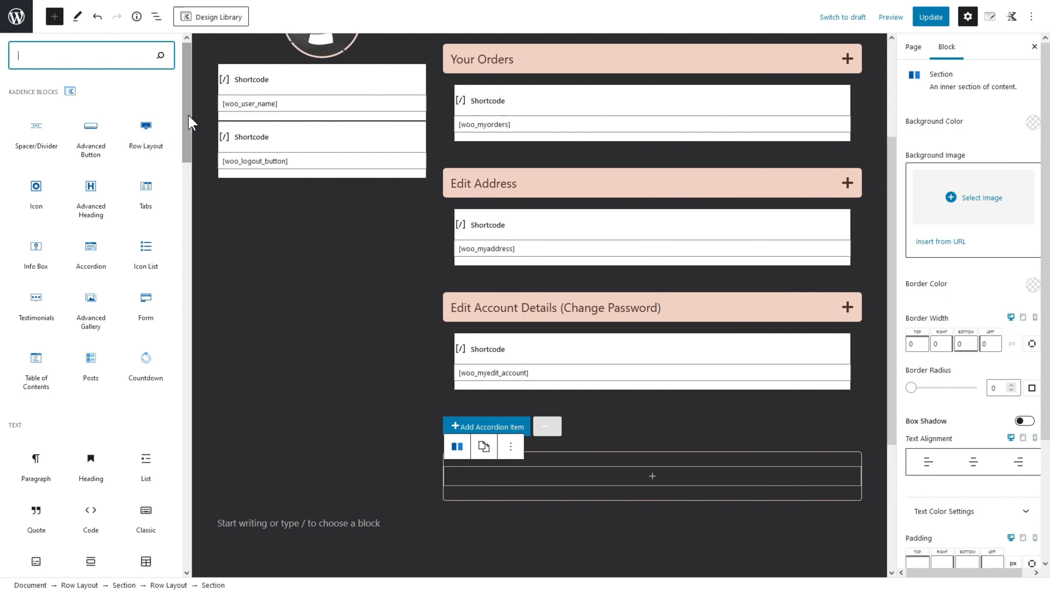
pyautogui.scroll(-3, 188, 153)
pyautogui.moveTo(188, 153); pyautogui.dragTo(189, 526)
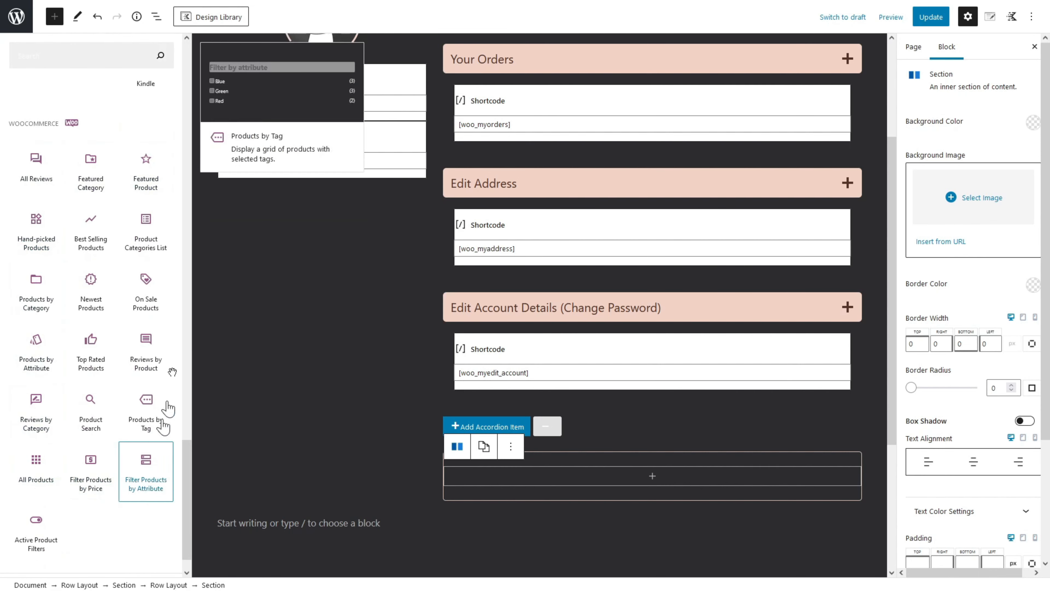
pyautogui.moveTo(90, 230)
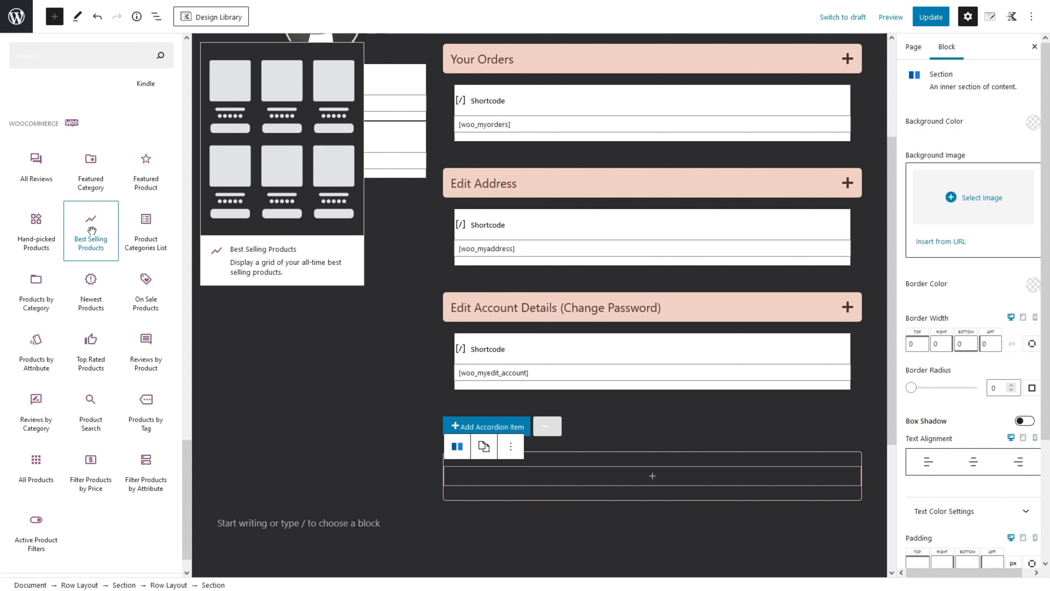
pyautogui.click(91, 230)
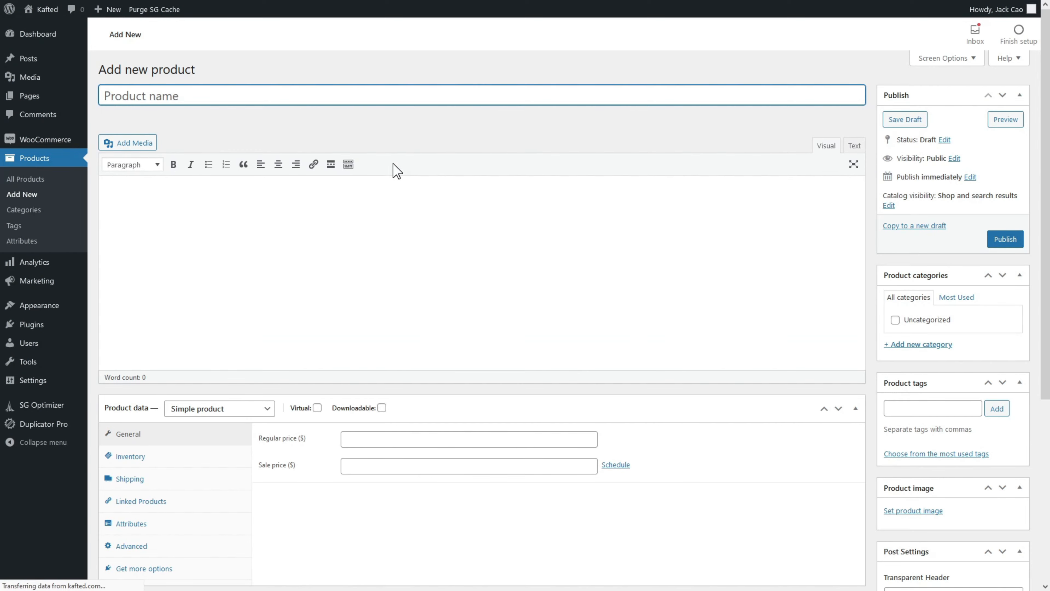
# Step: Create and publish the product Mitsumoto Sakari's Chef Knife with its matching product image, regular price 280 and sale price 150
pyautogui.scroll(-2, 958, 372)
pyautogui.click(913, 399)
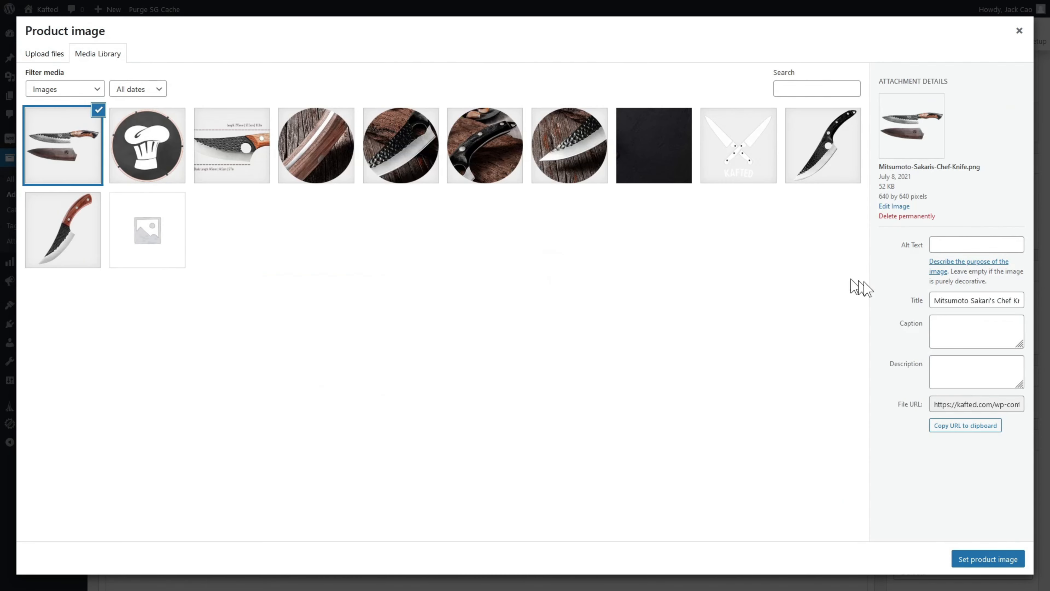
pyautogui.click(984, 558)
pyautogui.click(409, 323)
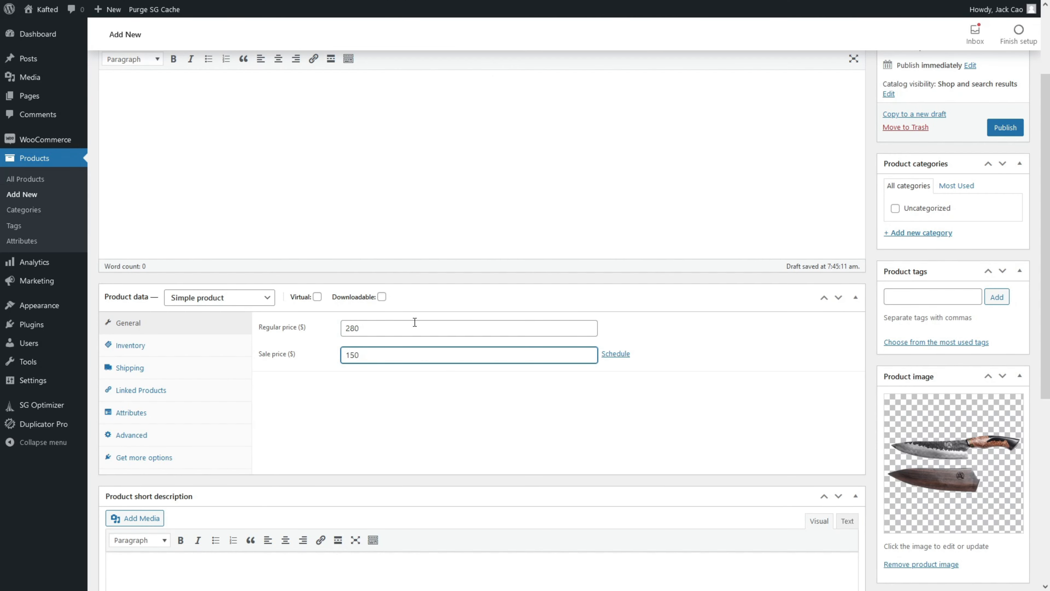
pyautogui.click(1006, 130)
# Step: Start a new product named Xin Zuo Knife and upload Xin Zuo Knife.png as its product image
pyautogui.click(195, 68)
pyautogui.click(192, 97)
pyautogui.write('Xin Zuo Knife')
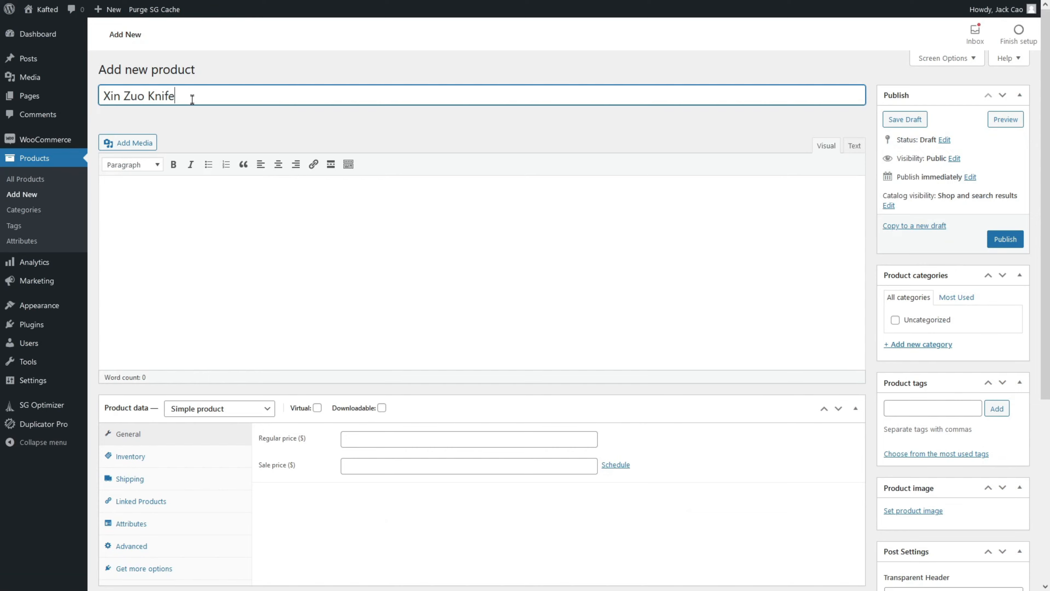
pyautogui.scroll(-3, 913, 399)
pyautogui.click(913, 399)
pyautogui.click(44, 55)
pyautogui.click(525, 266)
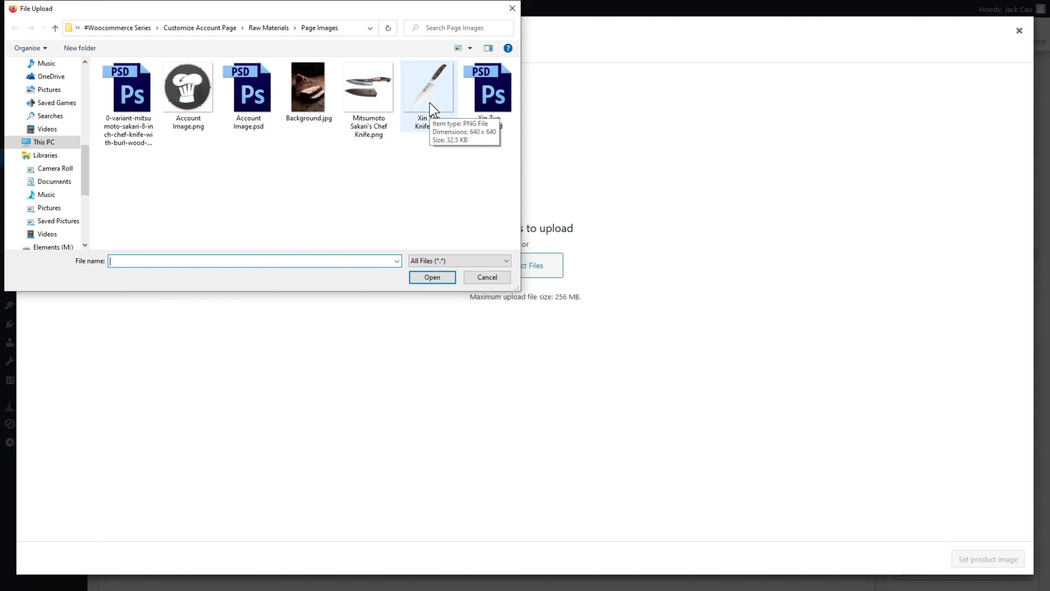
pyautogui.doubleClick(429, 89)
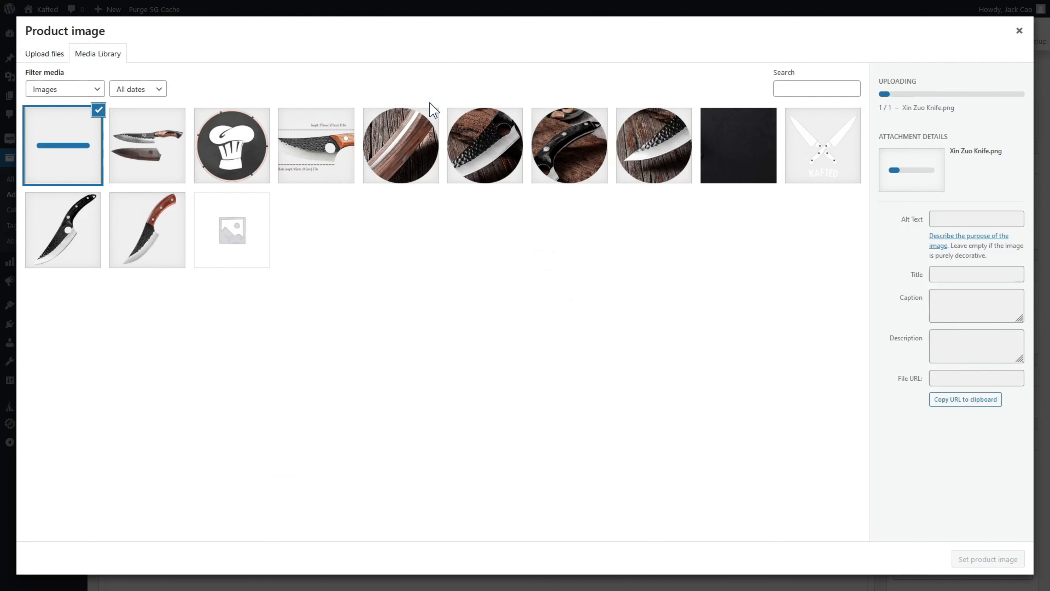
pyautogui.click(988, 559)
# Step: Set the Xin Zuo Knife's regular price to 75 and sale price to 49, and publish the product
pyautogui.click(401, 327)
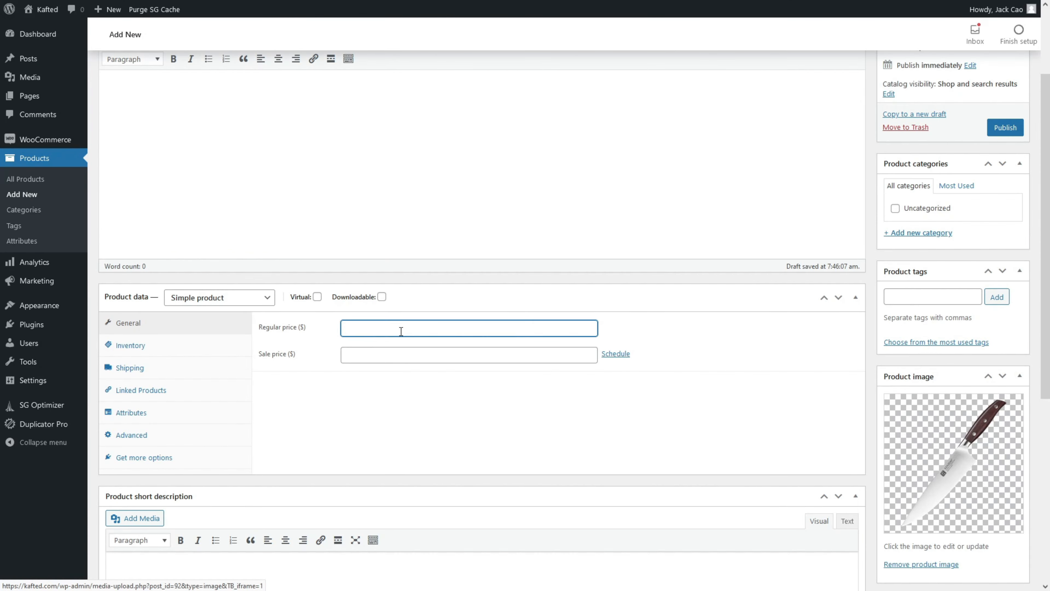
pyautogui.write('75')
pyautogui.press('Tab')
pyautogui.write('45')
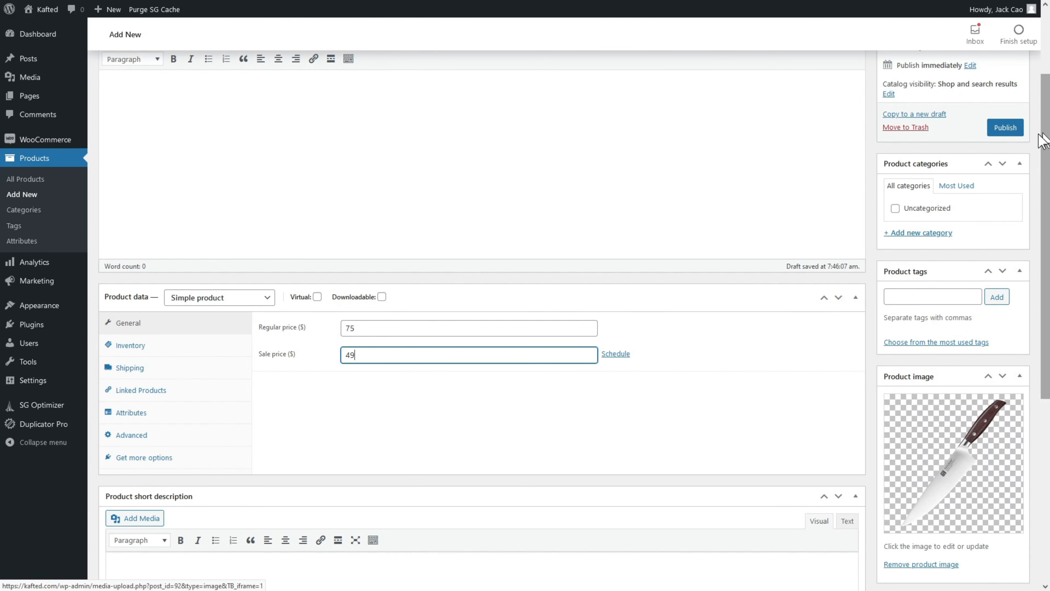
pyautogui.click(992, 129)
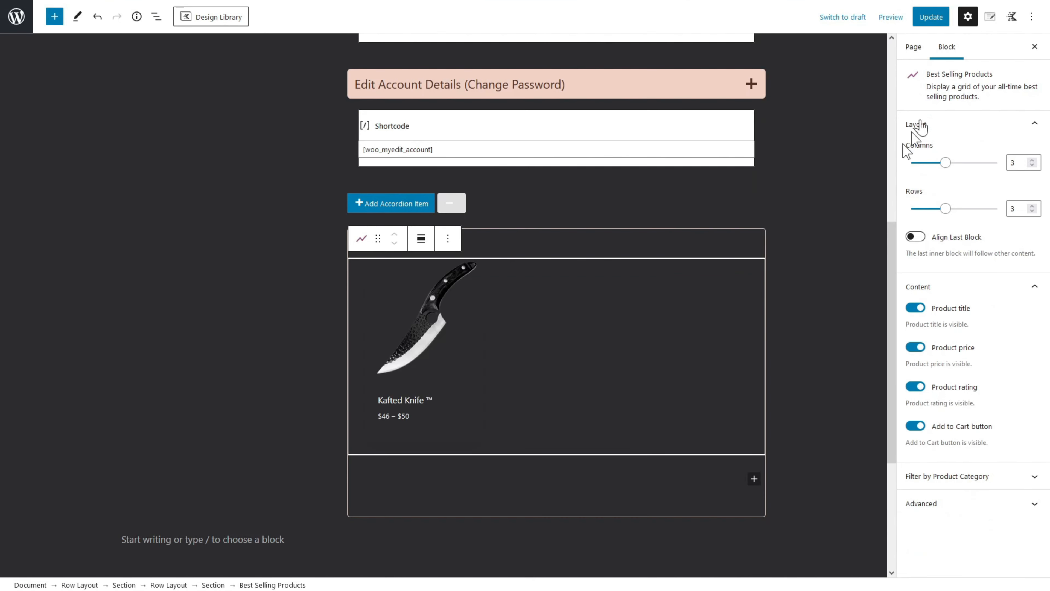
# Step: Update the edited My account page and check the best-selling products grid on the reloaded live page
pyautogui.click(928, 19)
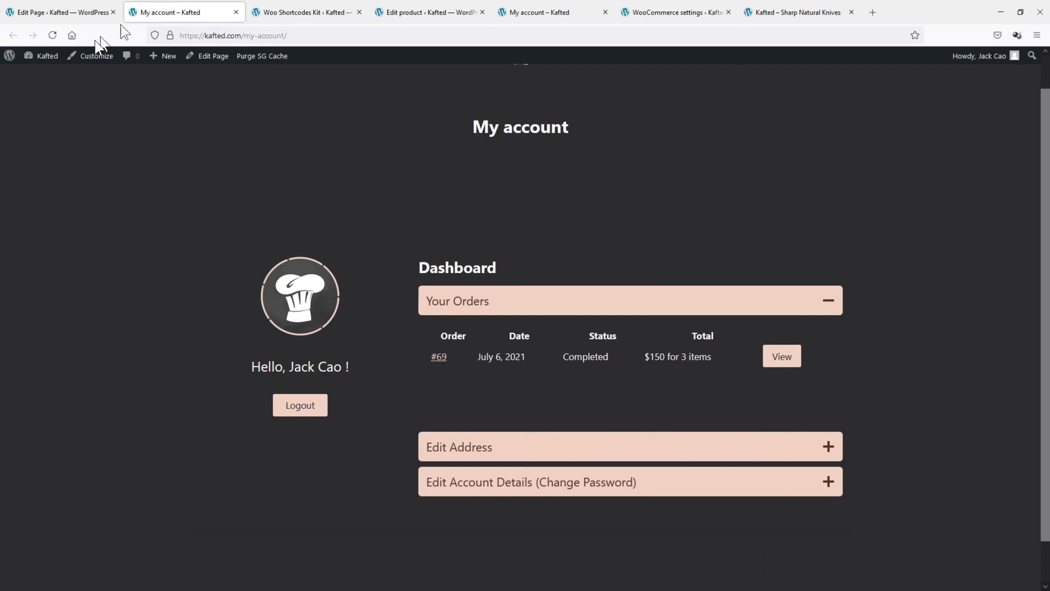
pyautogui.click(52, 36)
pyautogui.press('F11')
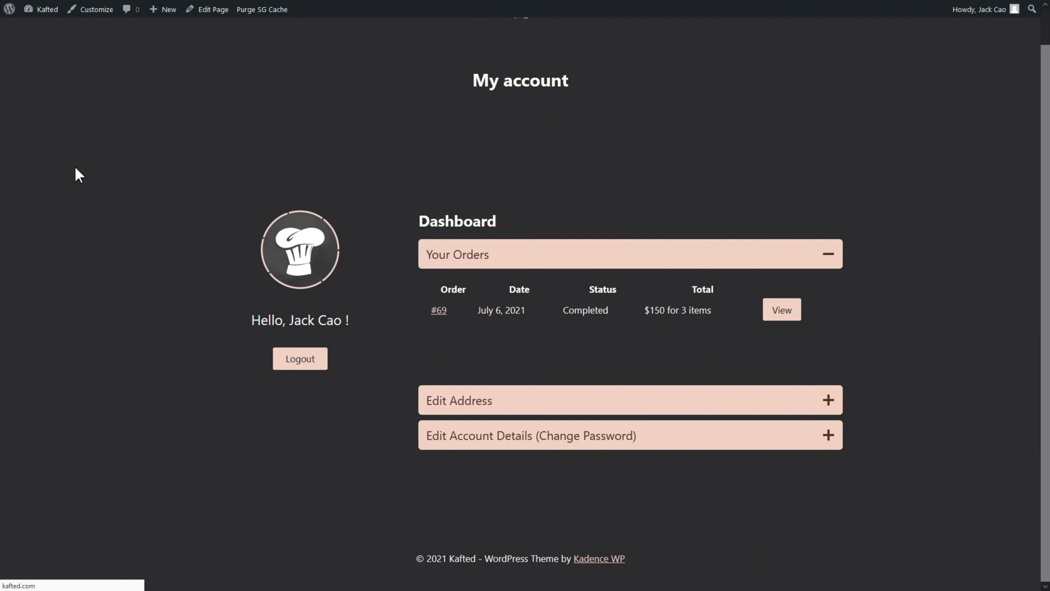
pyautogui.scroll(-5, 525, 319)
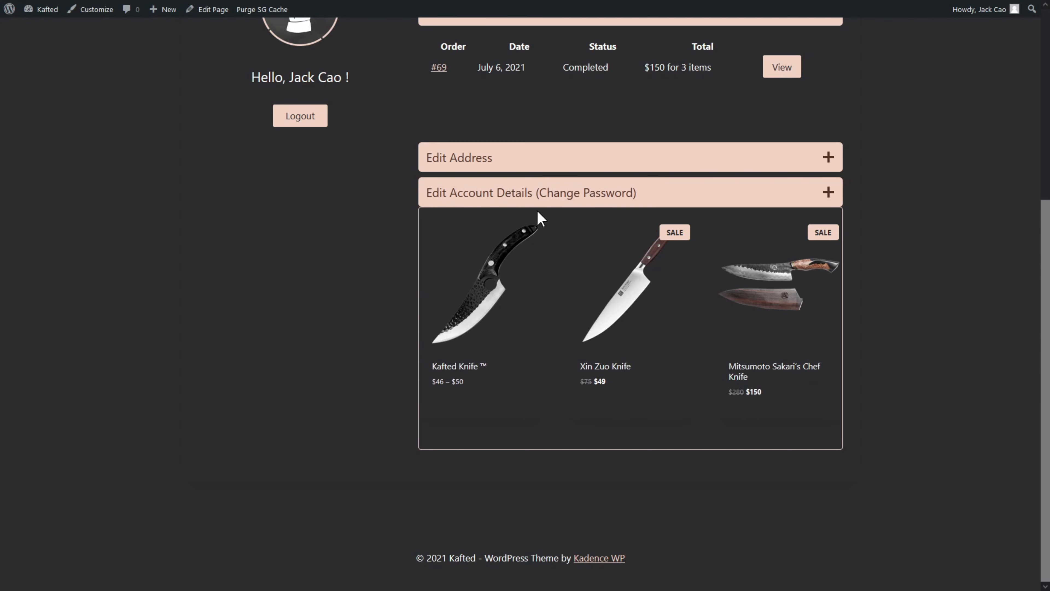
# Step: Set the top margin of the row holding the best-selling products to 50 px and update the page
pyautogui.click(60, 15)
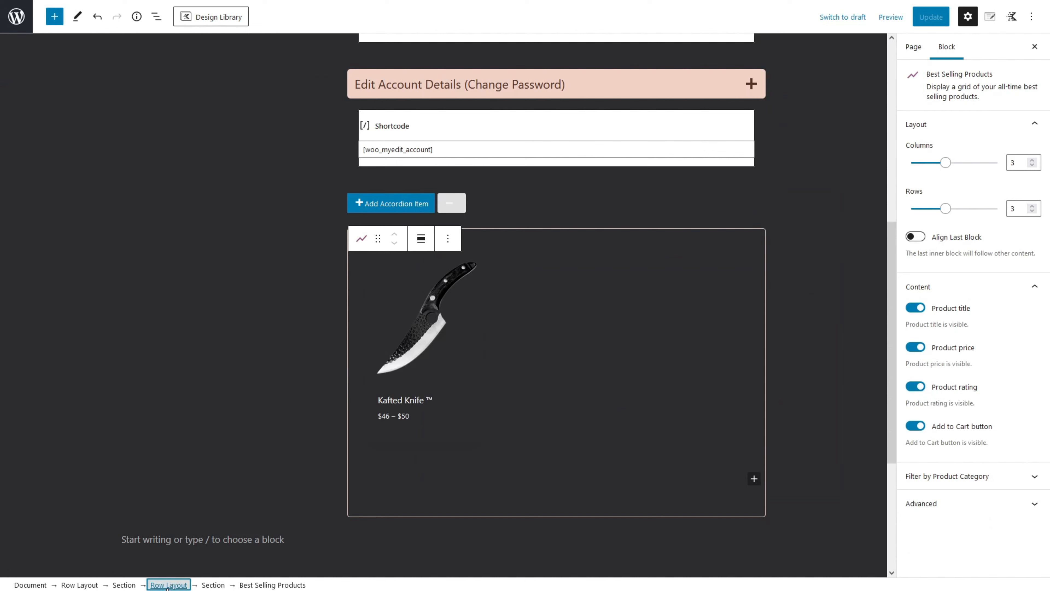
pyautogui.click(169, 585)
pyautogui.click(929, 191)
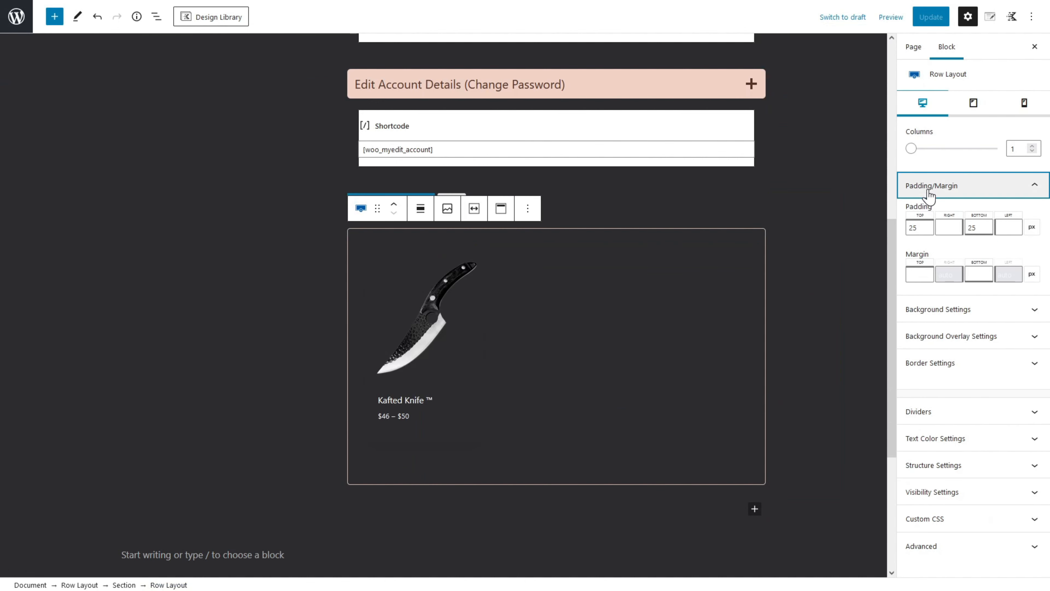
pyautogui.click(916, 277)
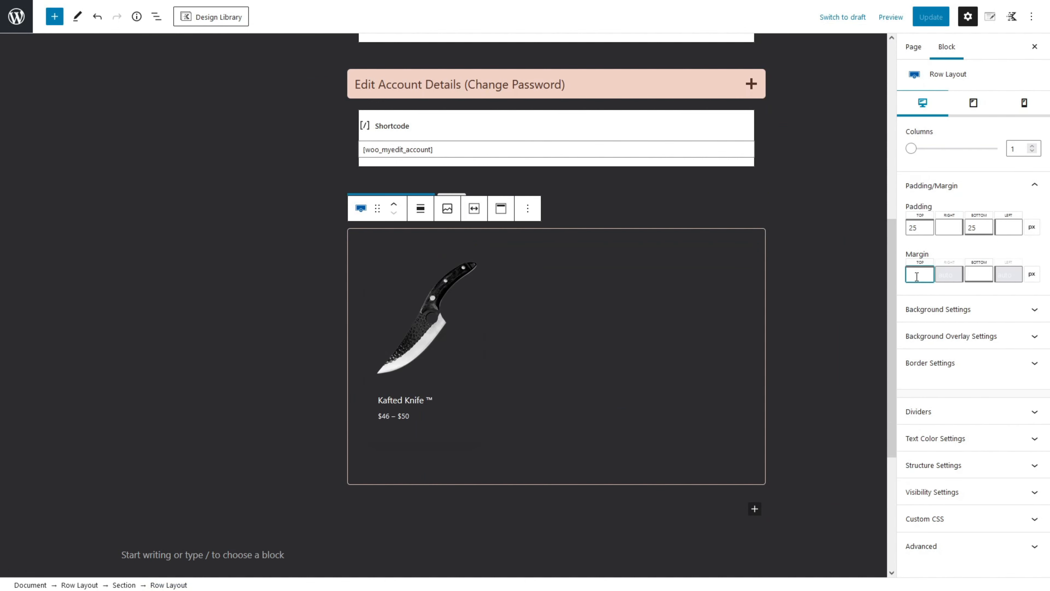
pyautogui.write('50')
pyautogui.click(931, 17)
# Step: Reload the live My account page to check the spacing between the accordion and the best-selling products
pyautogui.moveTo(345, 7)
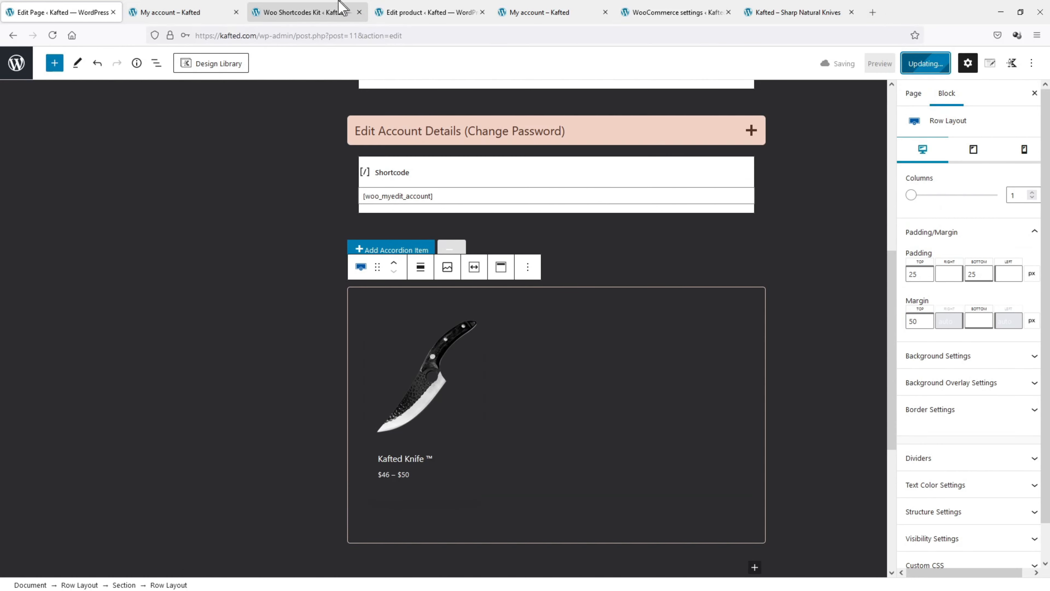
pyautogui.click(187, 11)
pyautogui.click(53, 36)
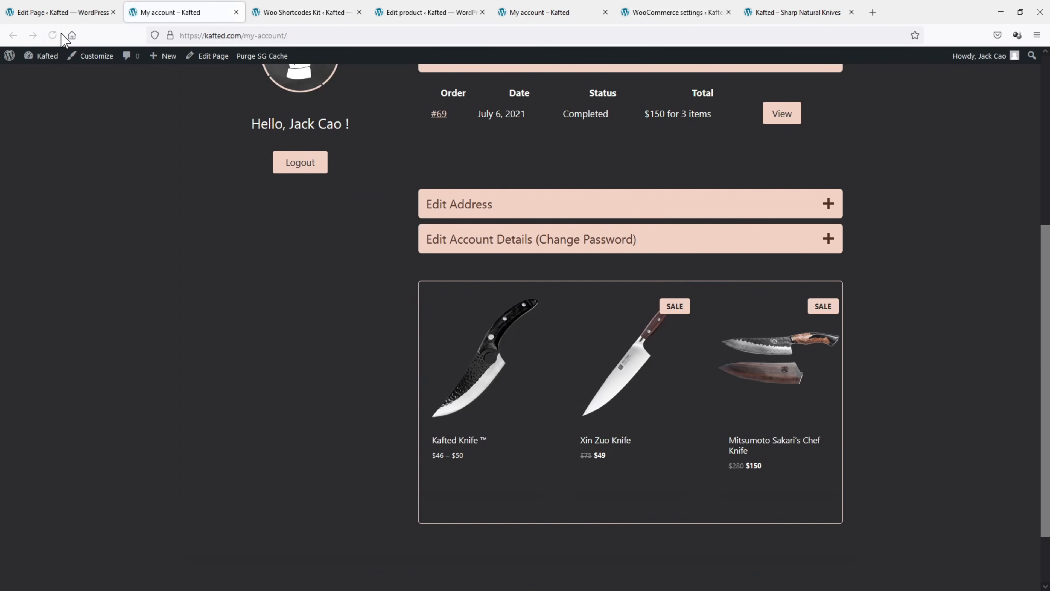